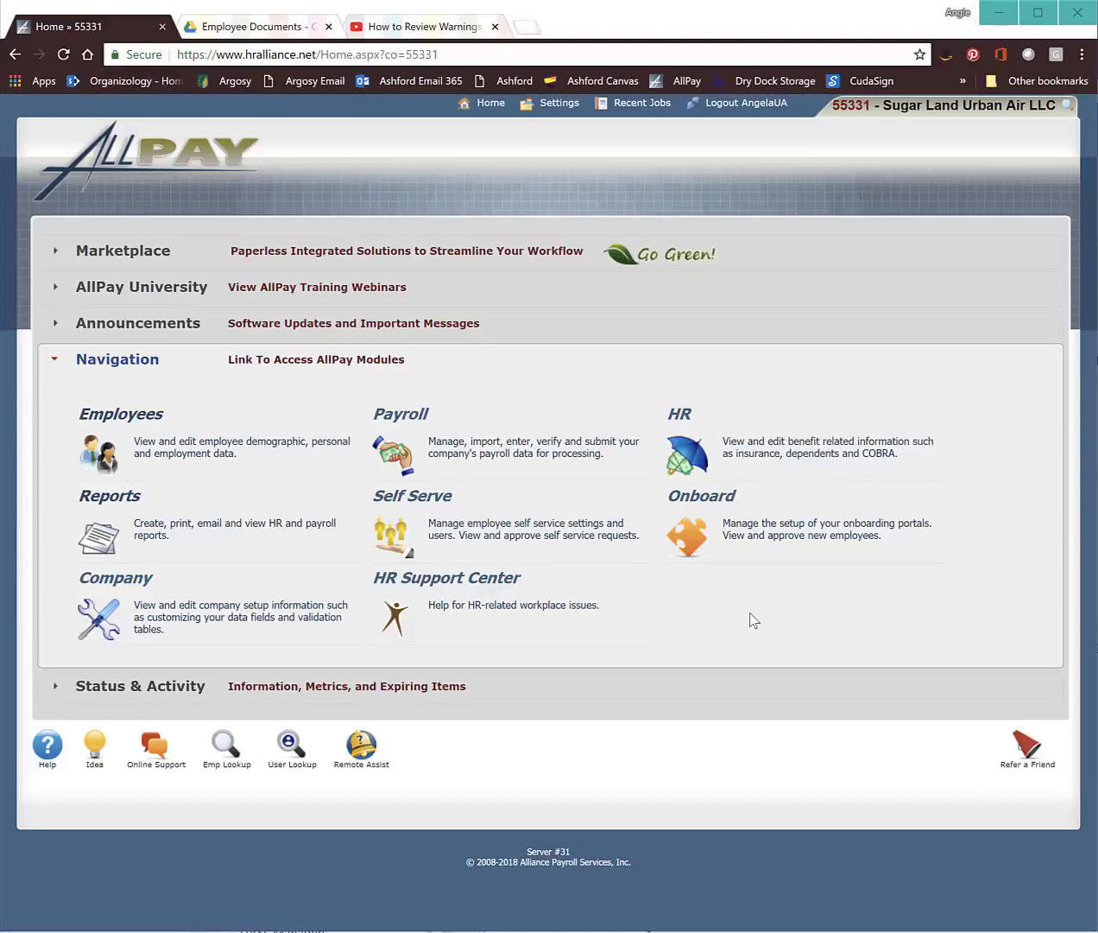
Step: Open the HR module from the AllPay home page's Navigation tiles
click(758, 458)
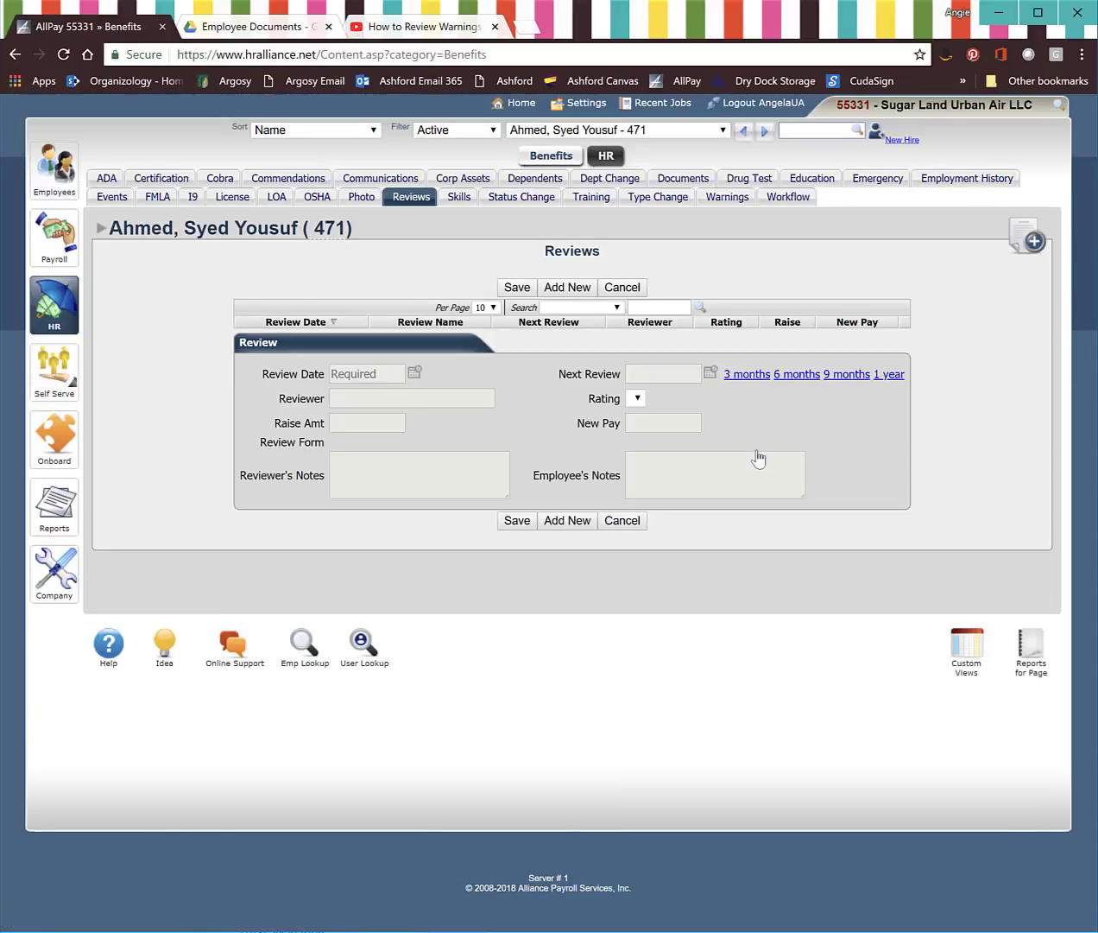
Step: Switch the Reviews page to employee TEST, KATIE - 496 from the employee dropdown
click(641, 132)
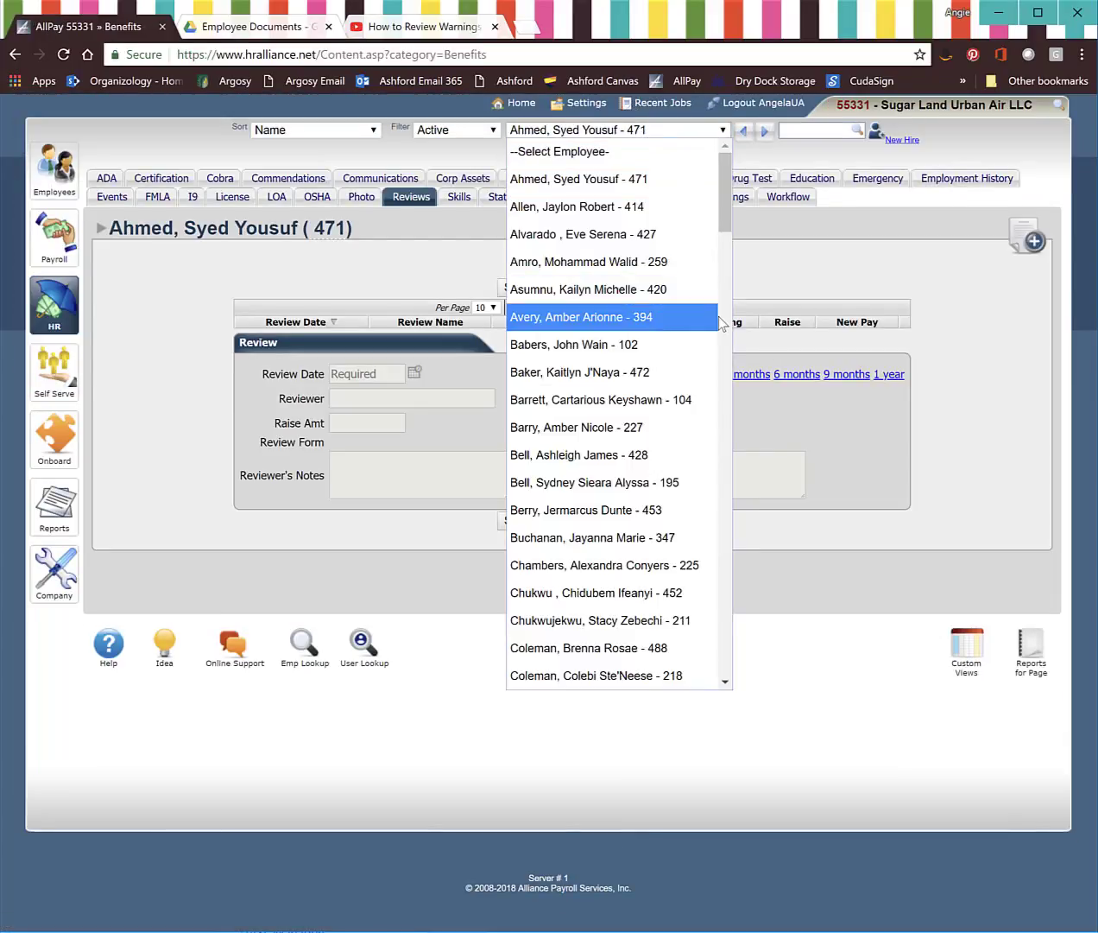
scroll(706, 343, down, 12)
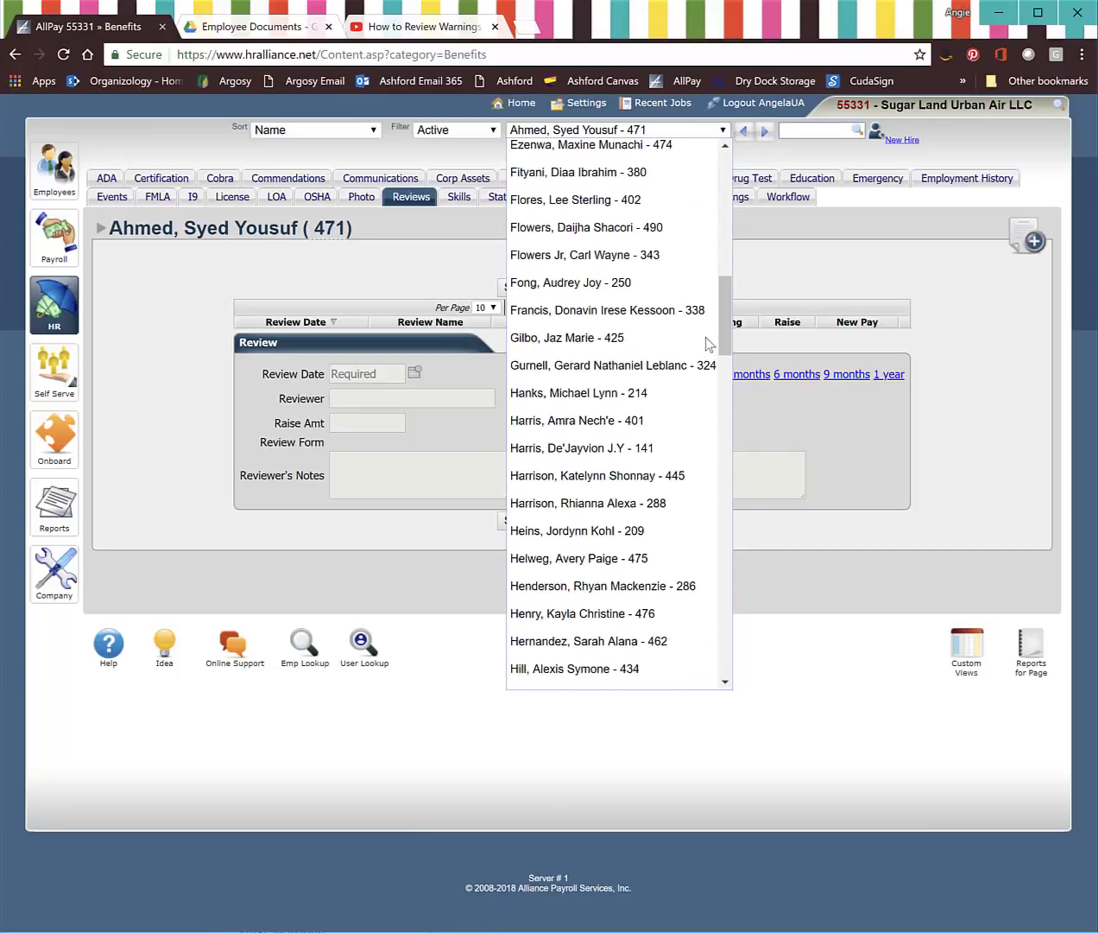
scroll(702, 337, down, 8)
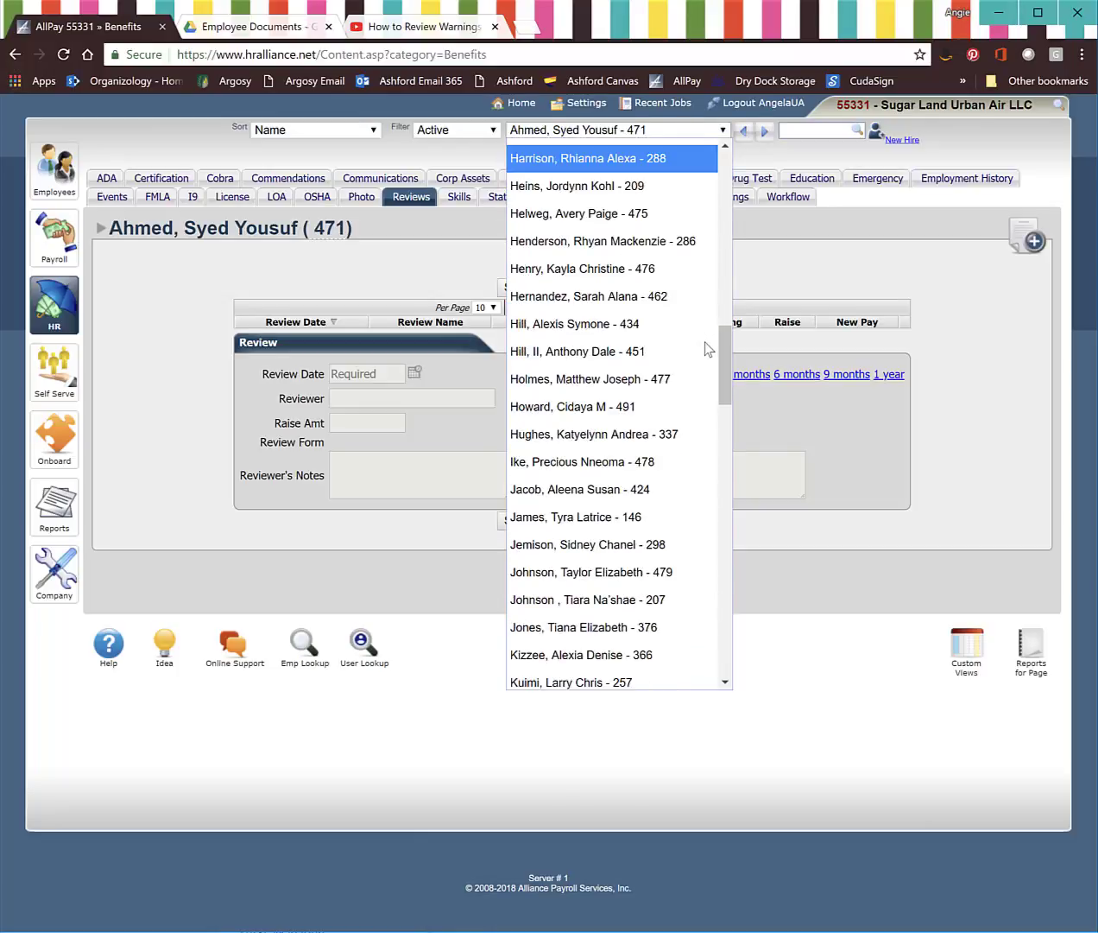
scroll(705, 343, down, 18)
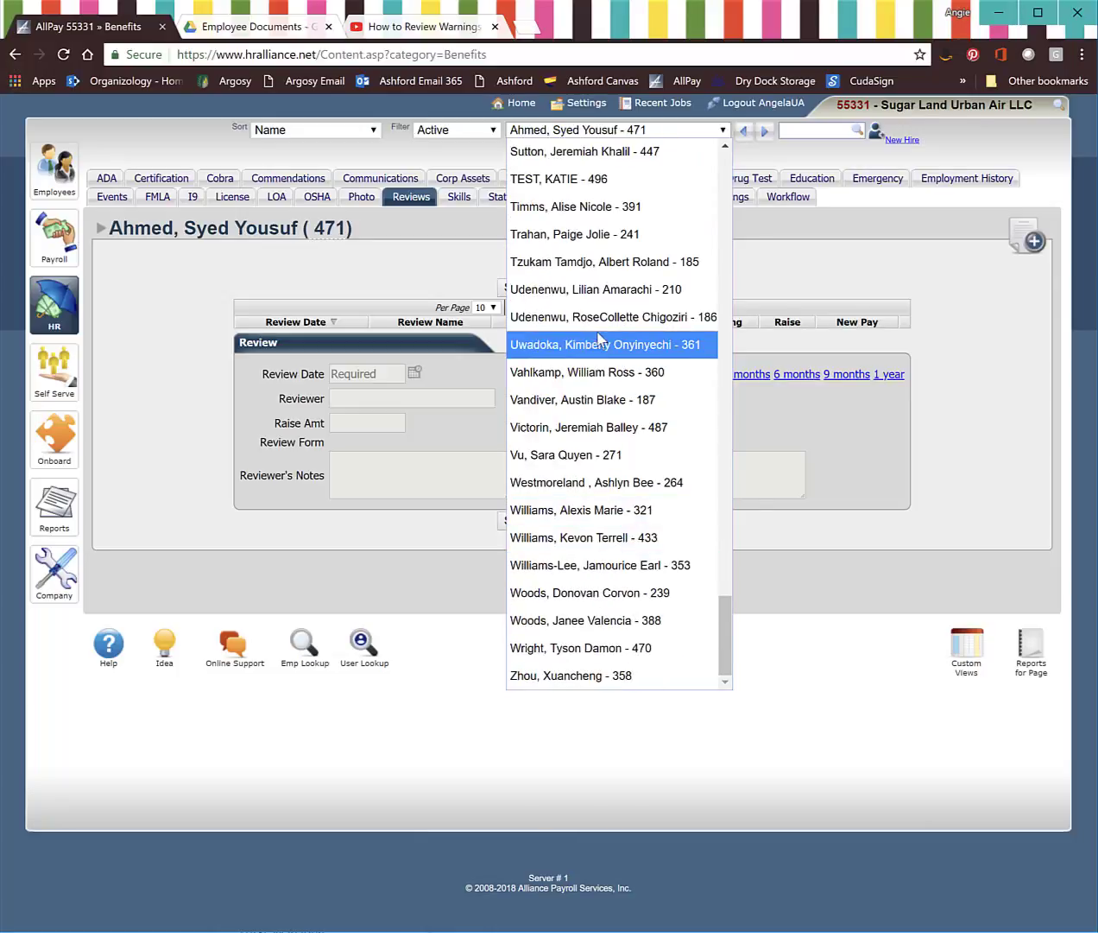
click(566, 180)
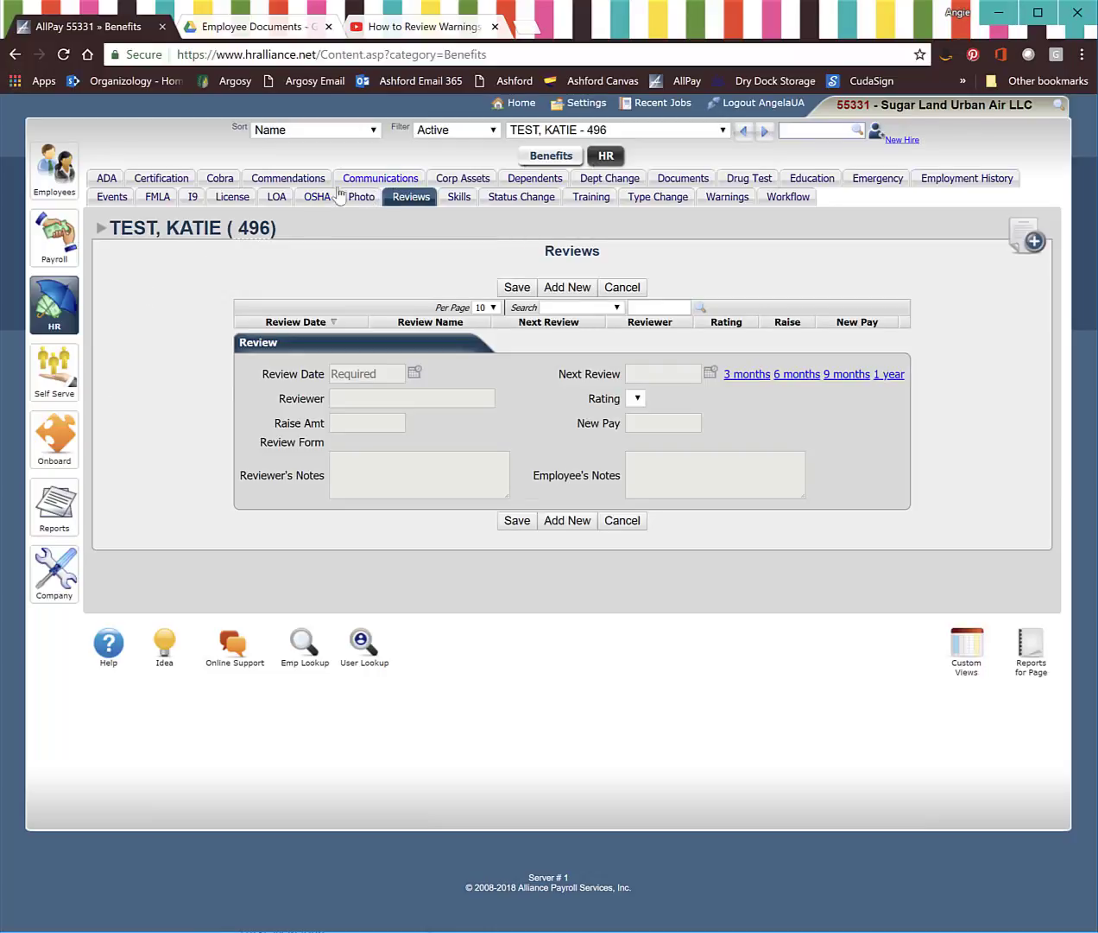
click(618, 160)
Step: Add a review dated 06/25/2018, enter the reviewer's name, and open Assign Review Form
click(567, 287)
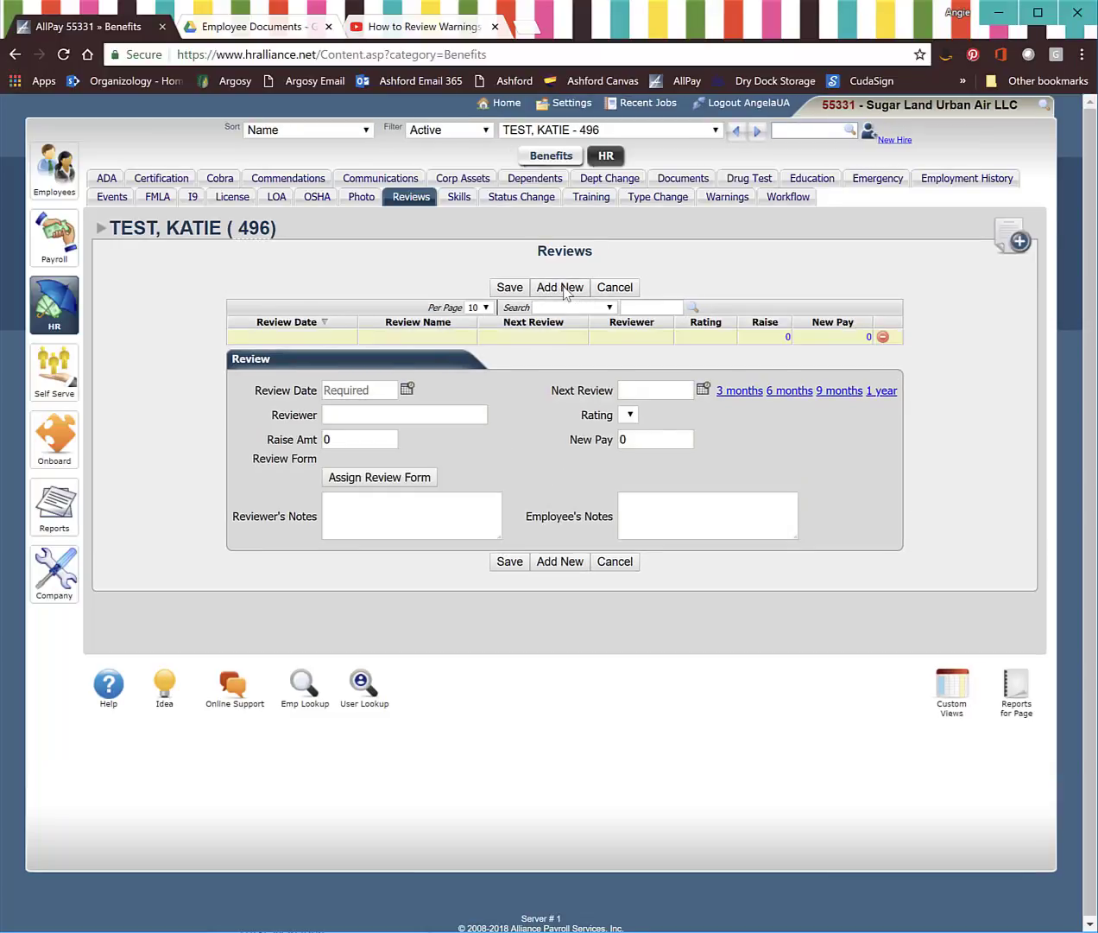
click(407, 389)
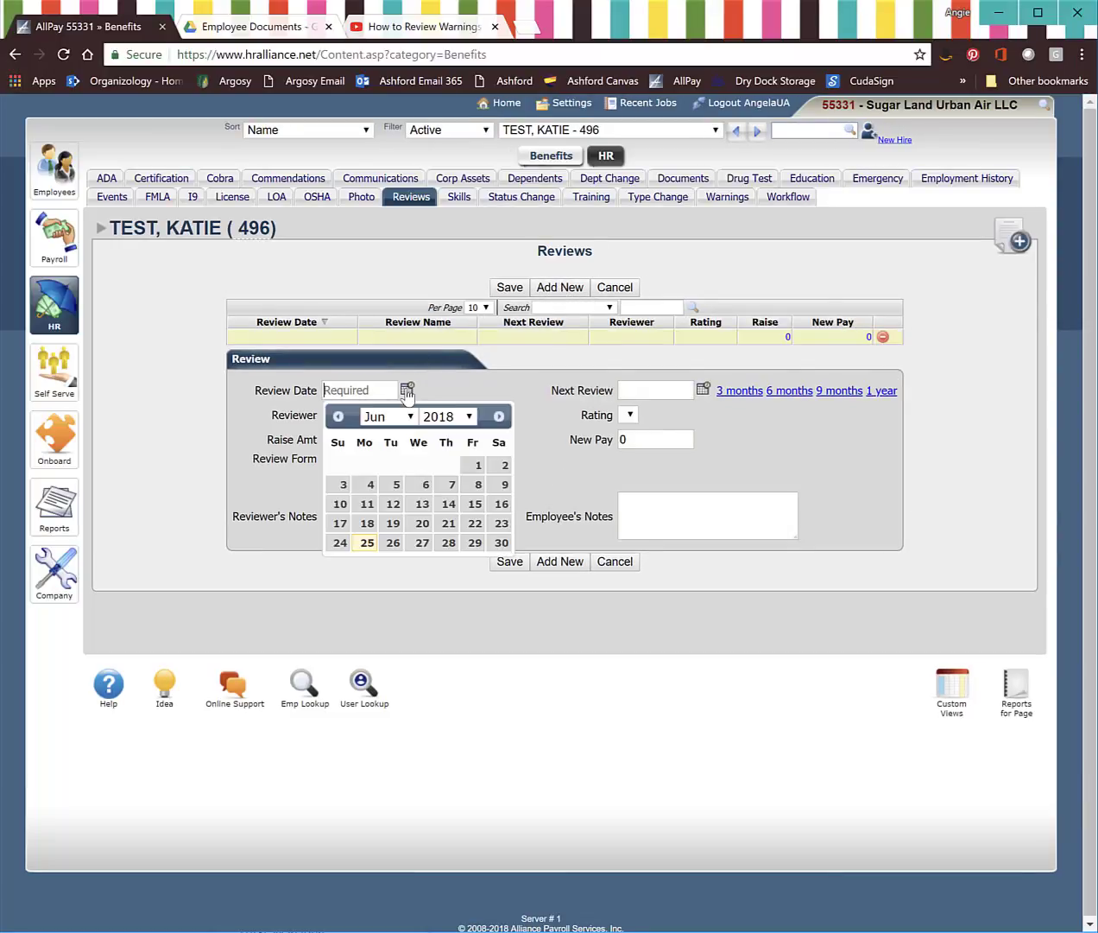
click(366, 546)
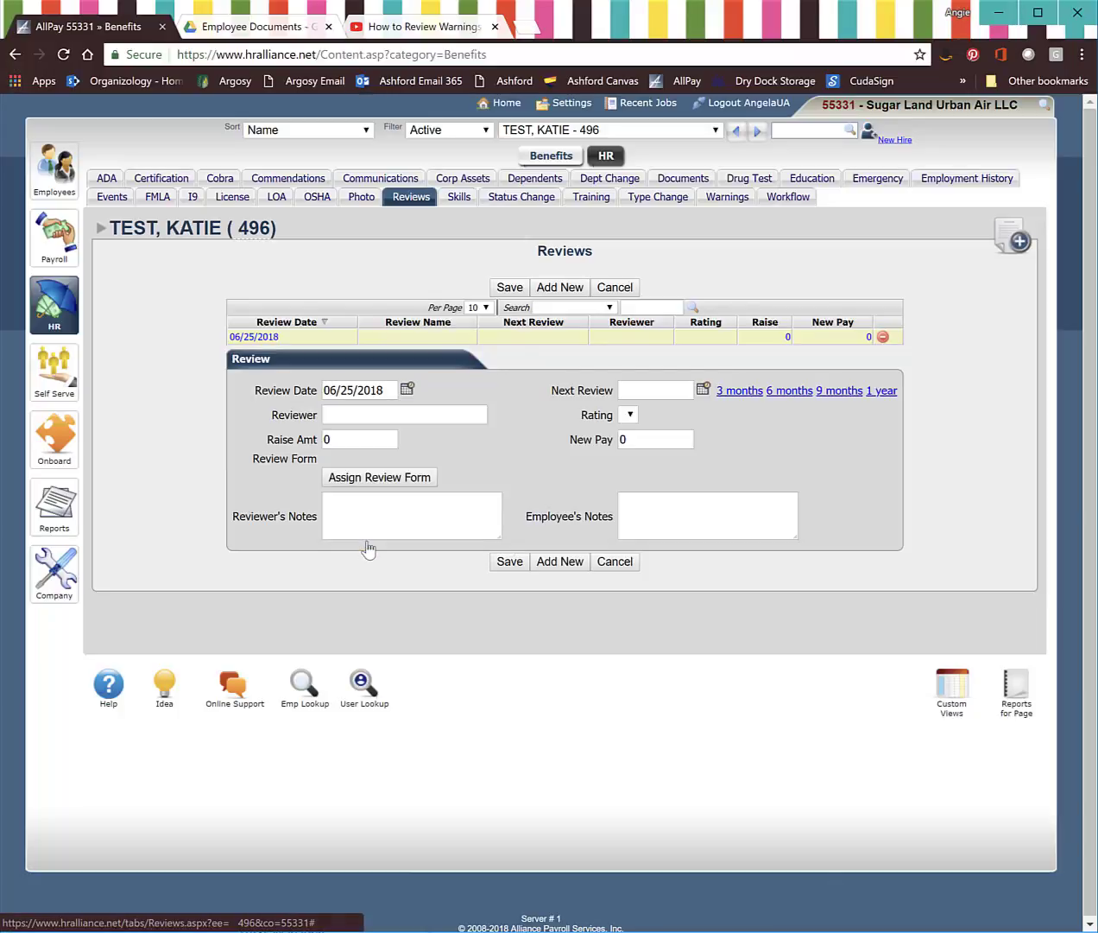
click(352, 412)
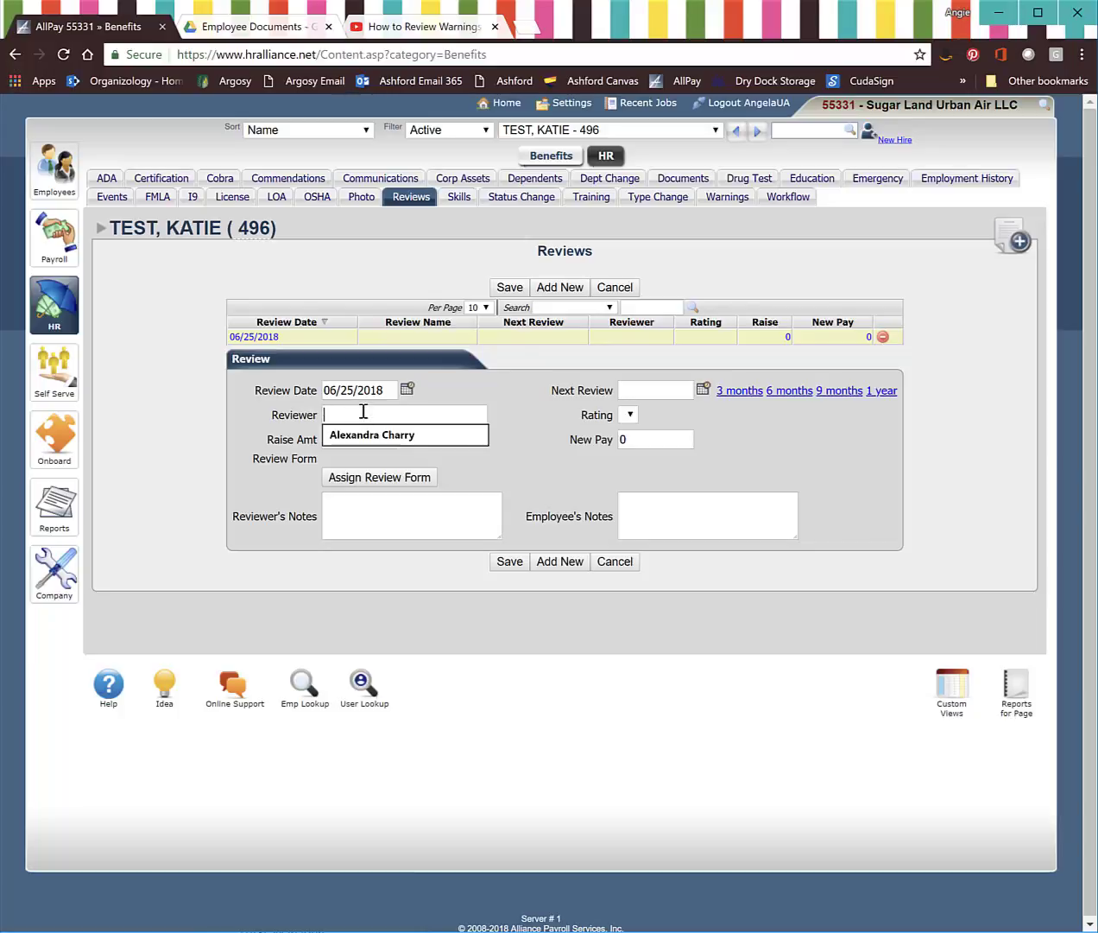
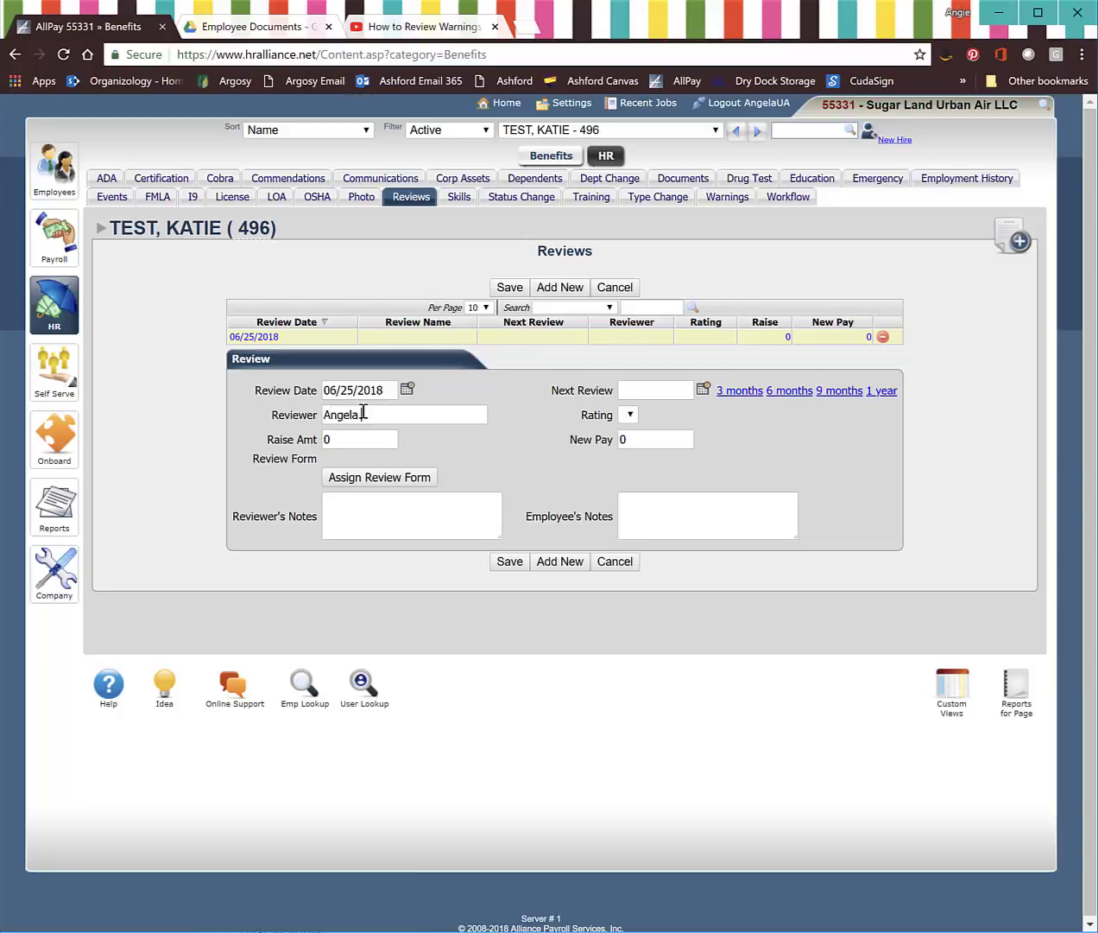
click(412, 482)
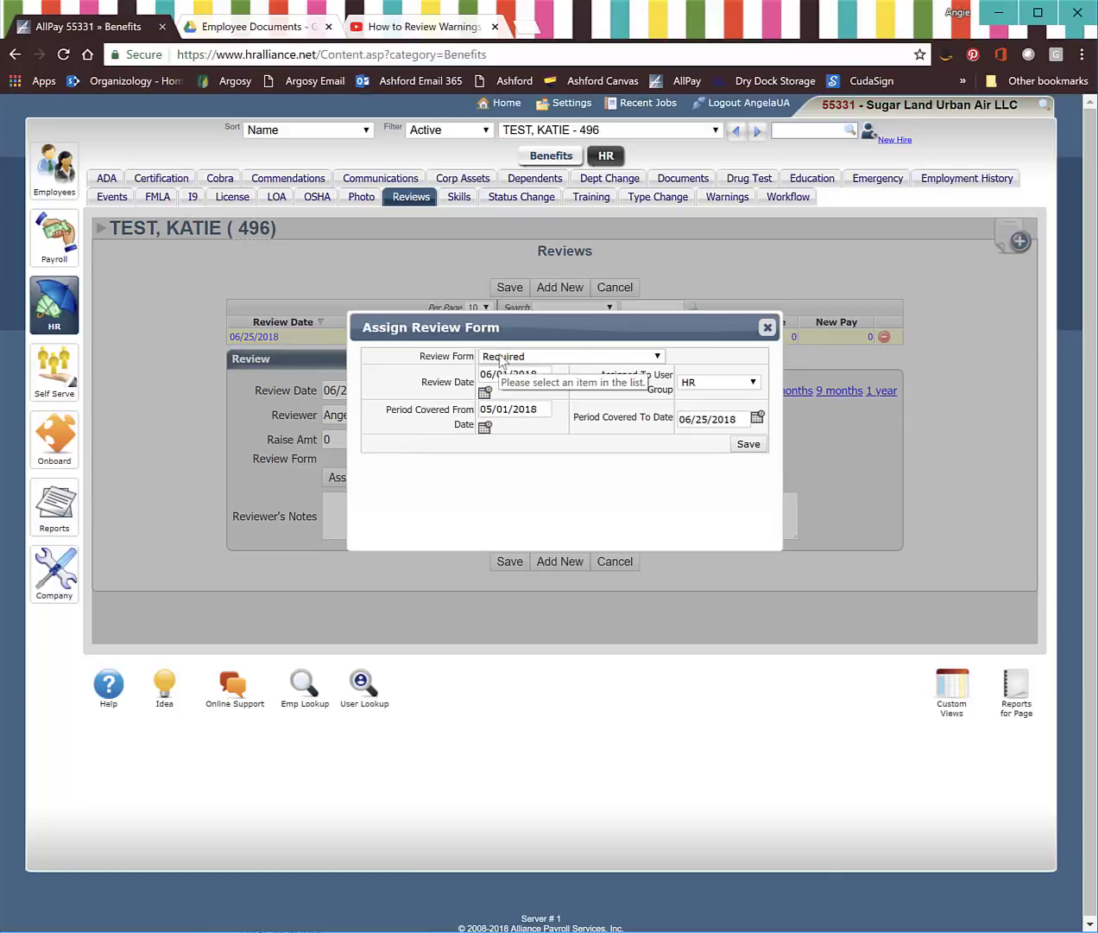
Step: Choose the Position Manager Nomination Form with a review date of June 25, 2018
click(501, 356)
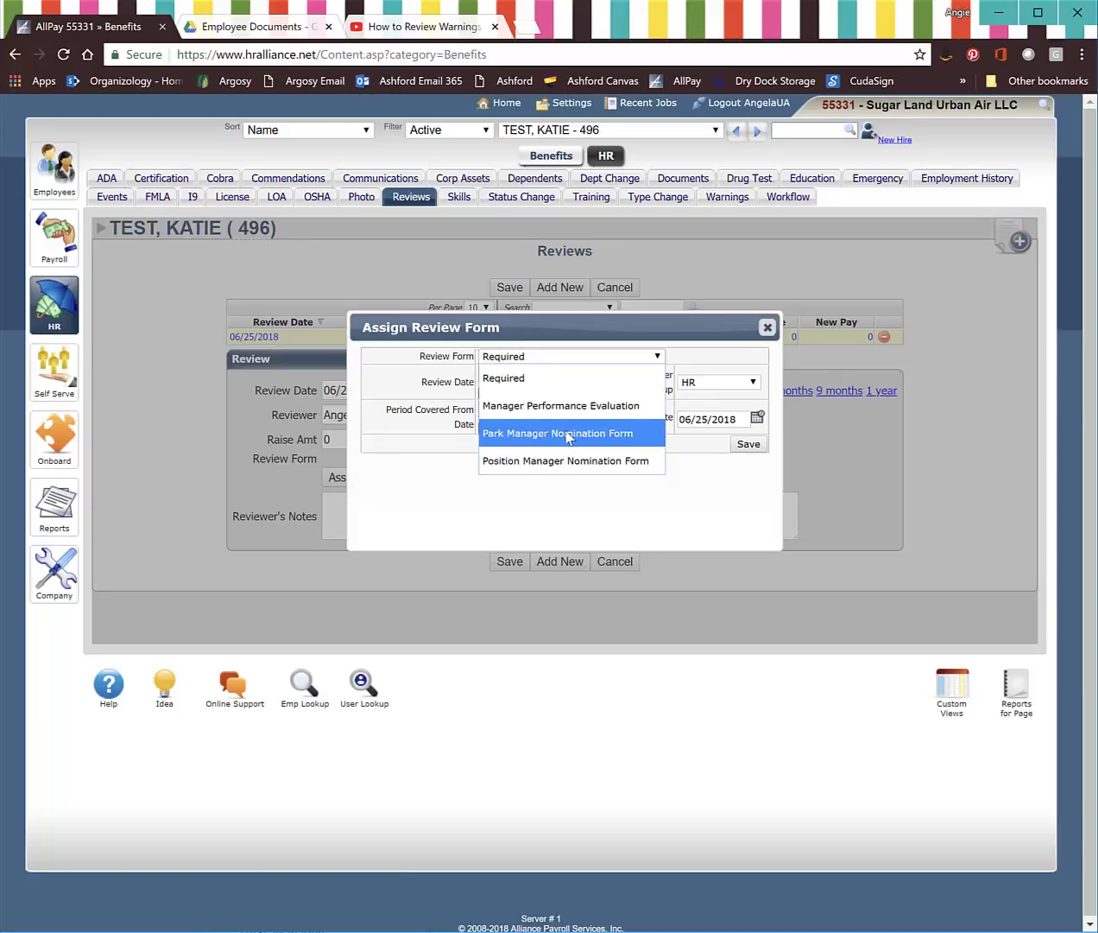
click(504, 463)
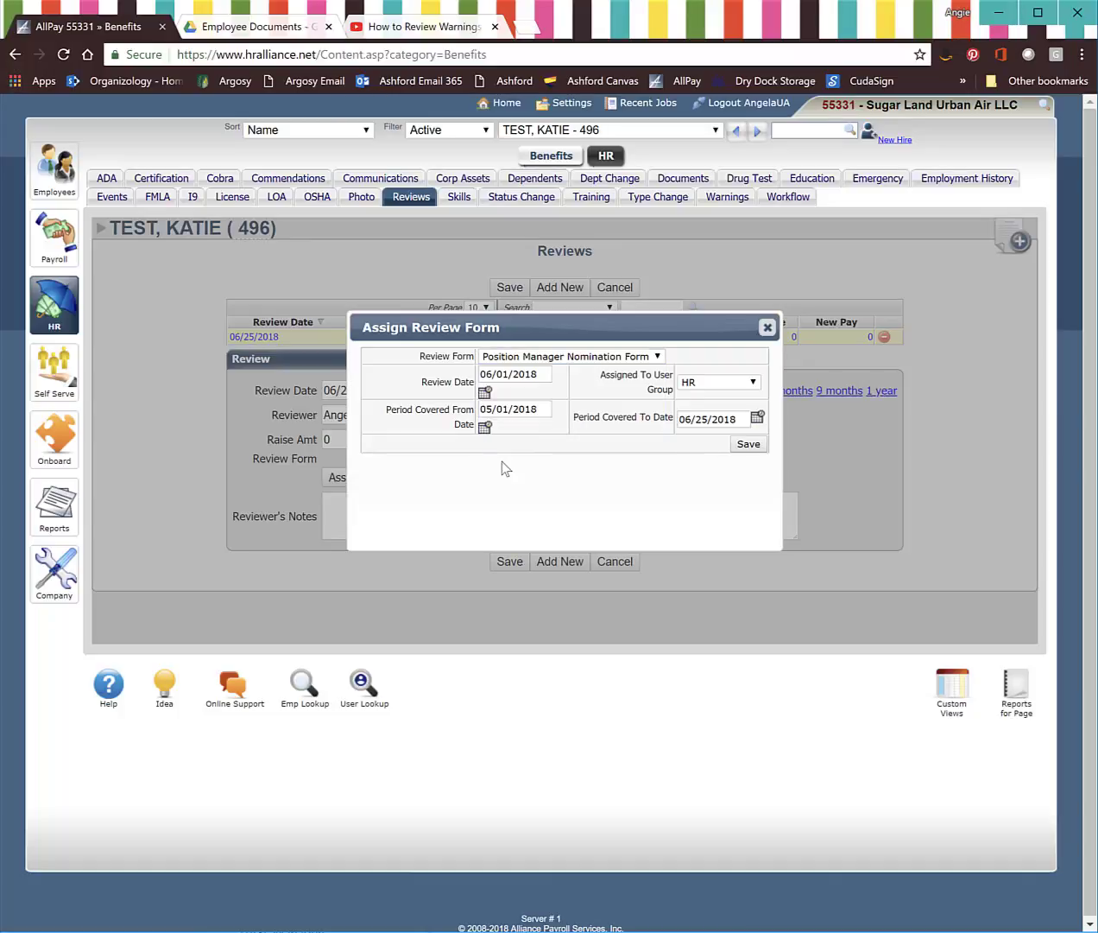
click(484, 391)
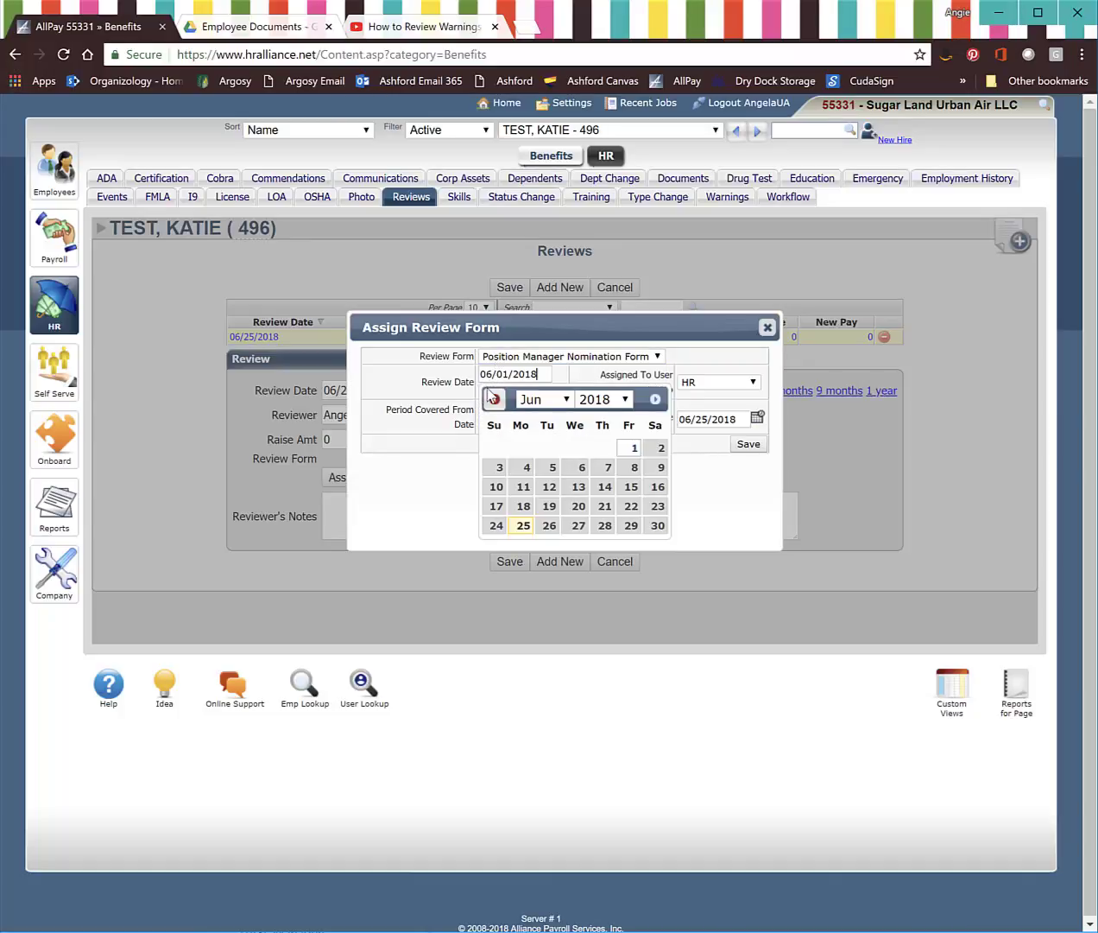
click(523, 525)
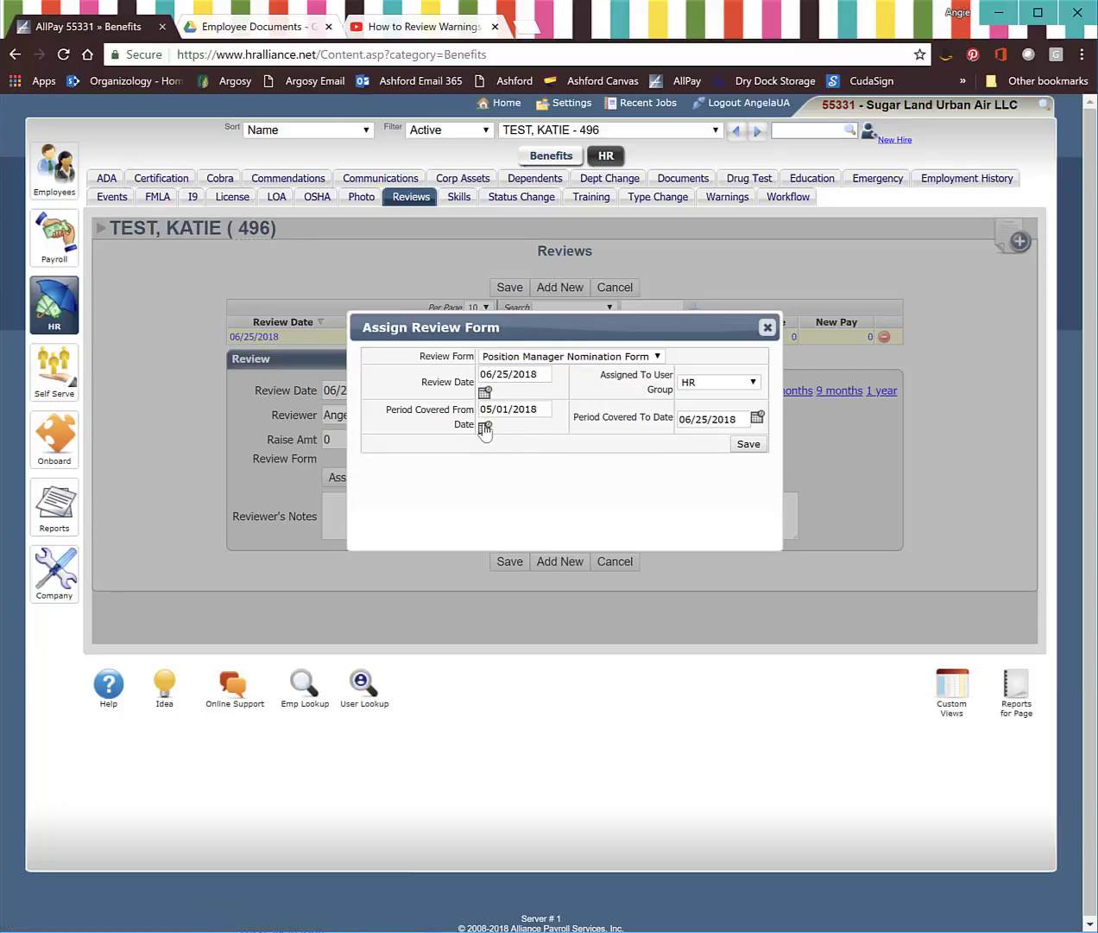
Step: Set the covered period from 04/01/2018 to 06/25/2018
click(485, 428)
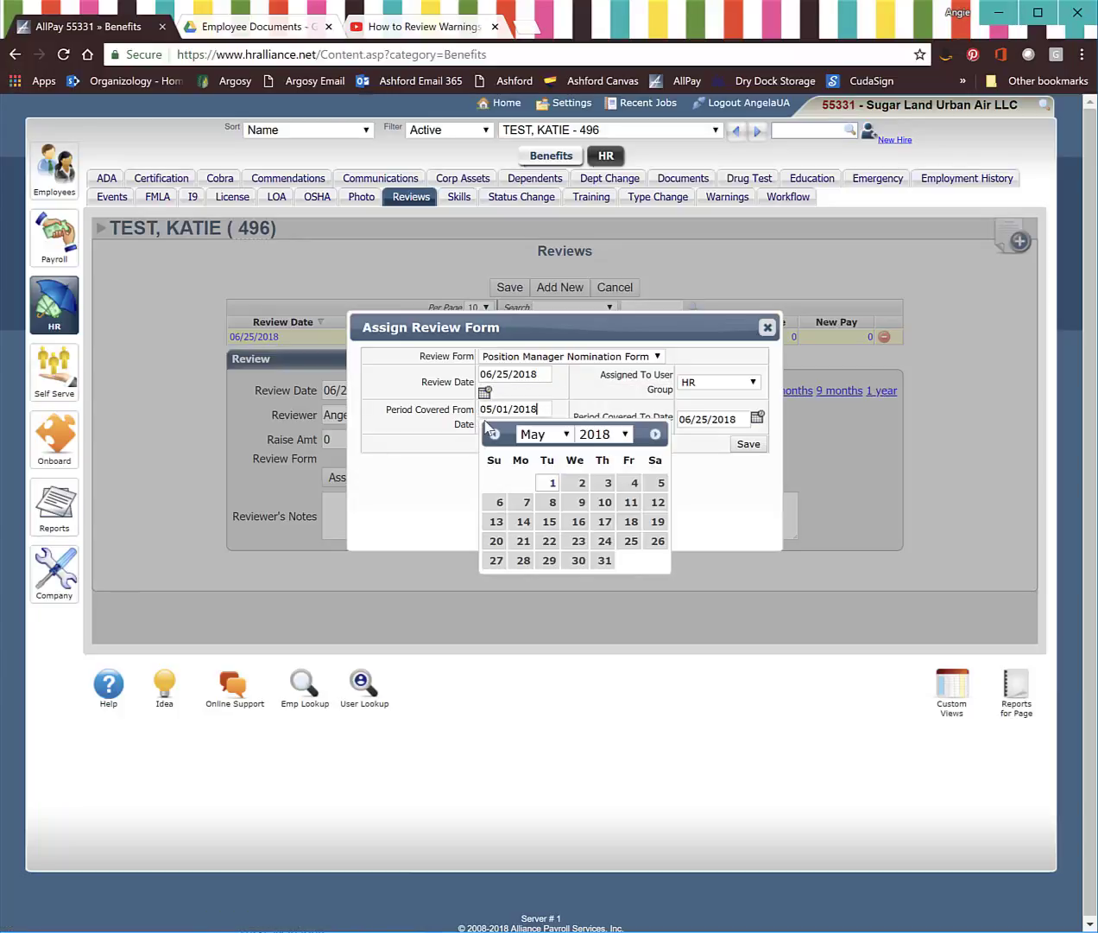
click(494, 435)
click(494, 434)
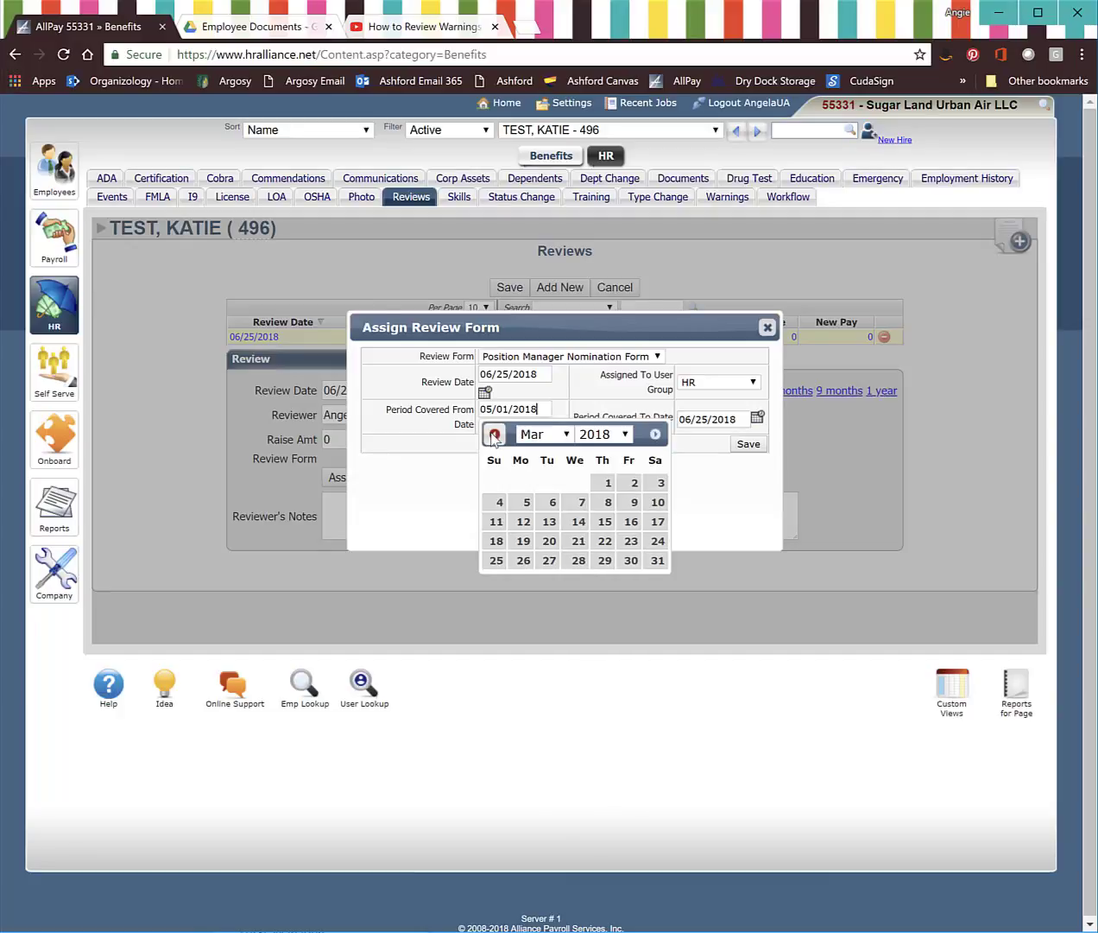
click(655, 434)
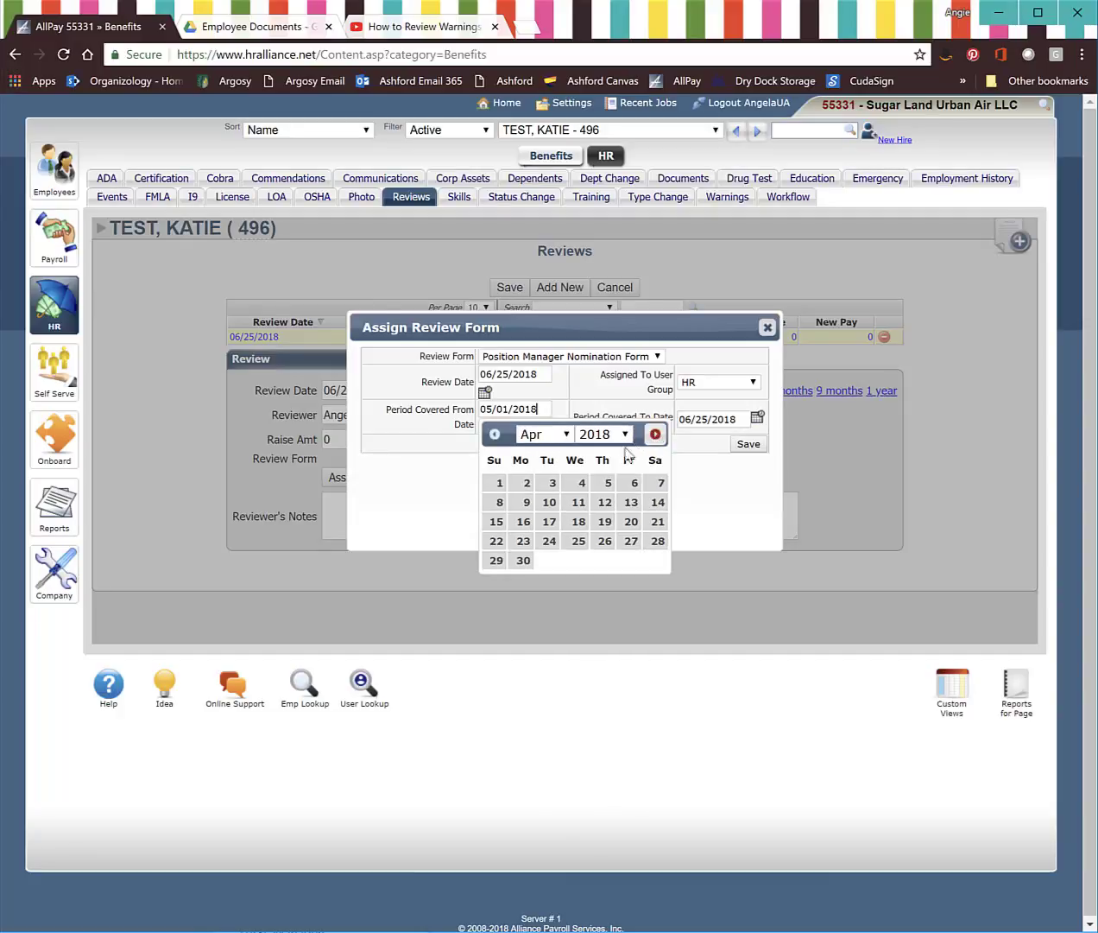
click(500, 484)
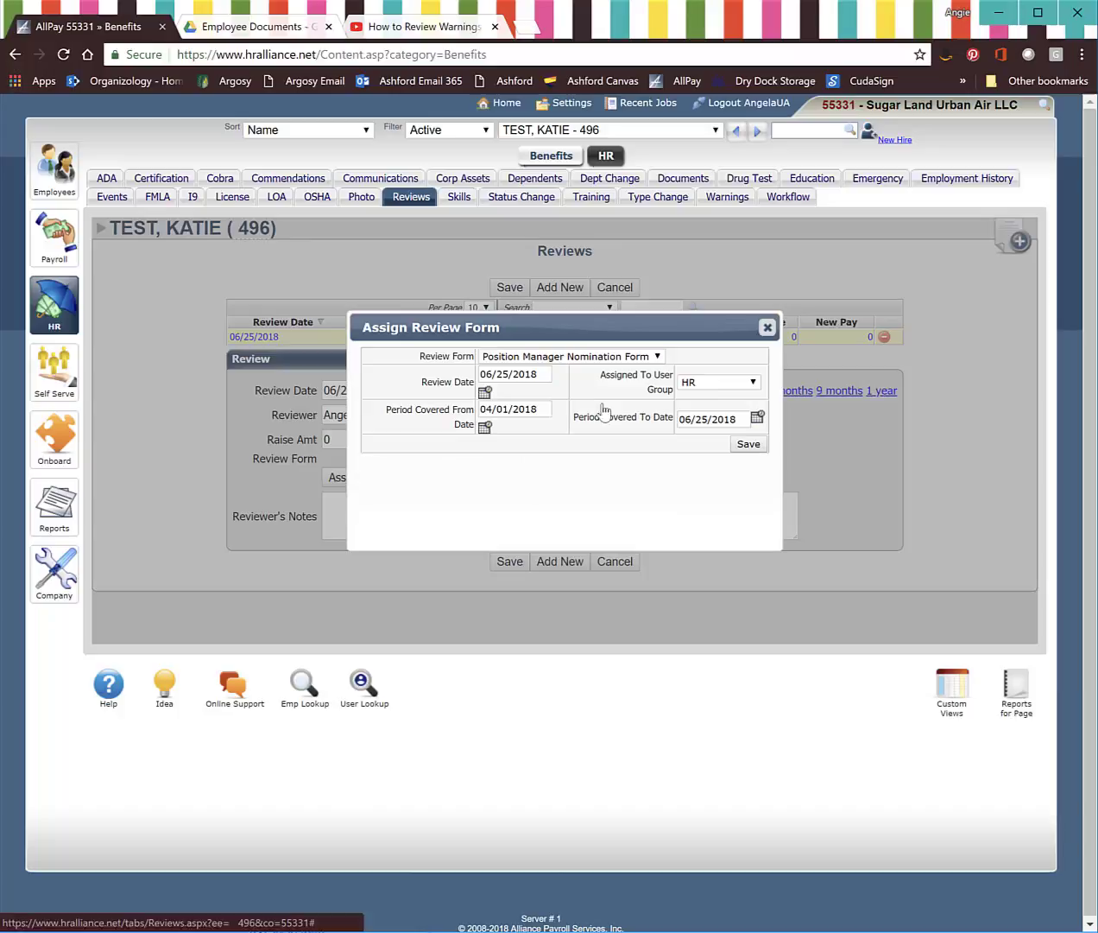
click(756, 420)
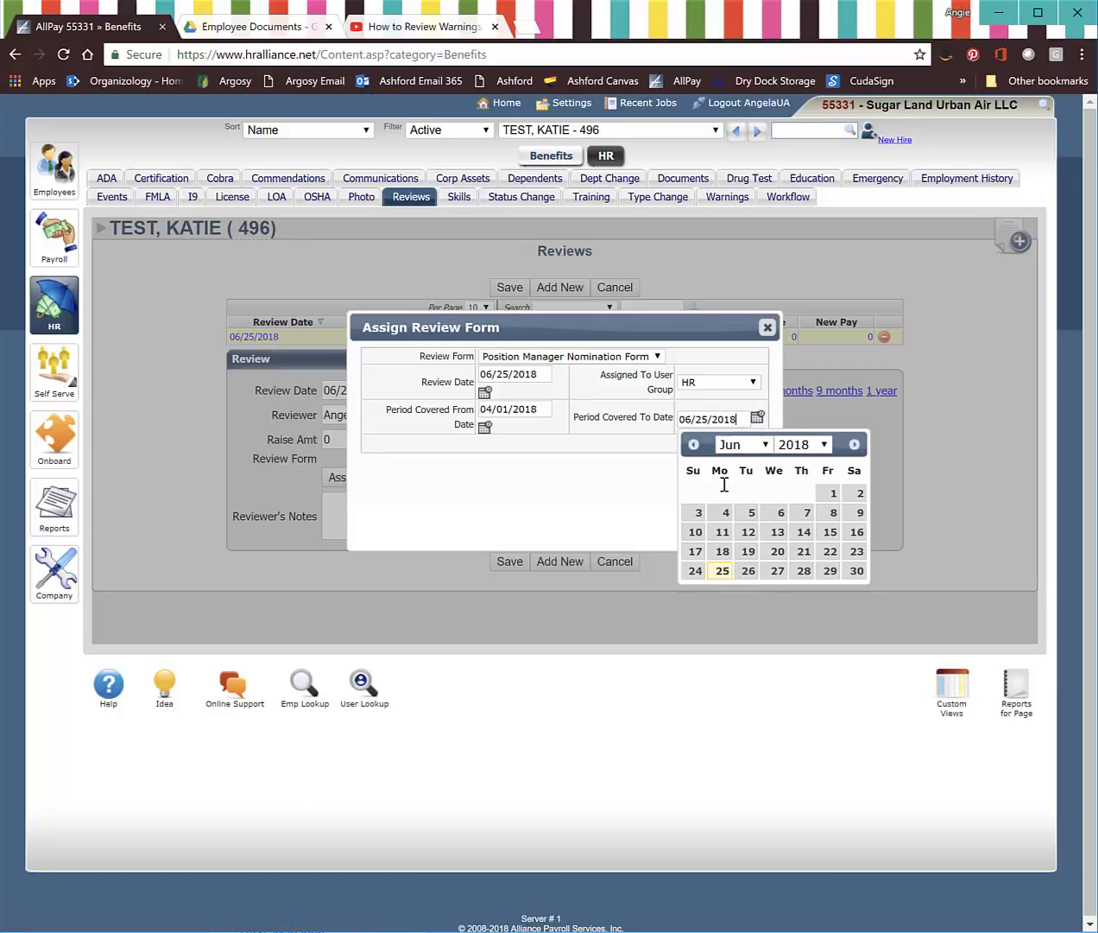
click(724, 573)
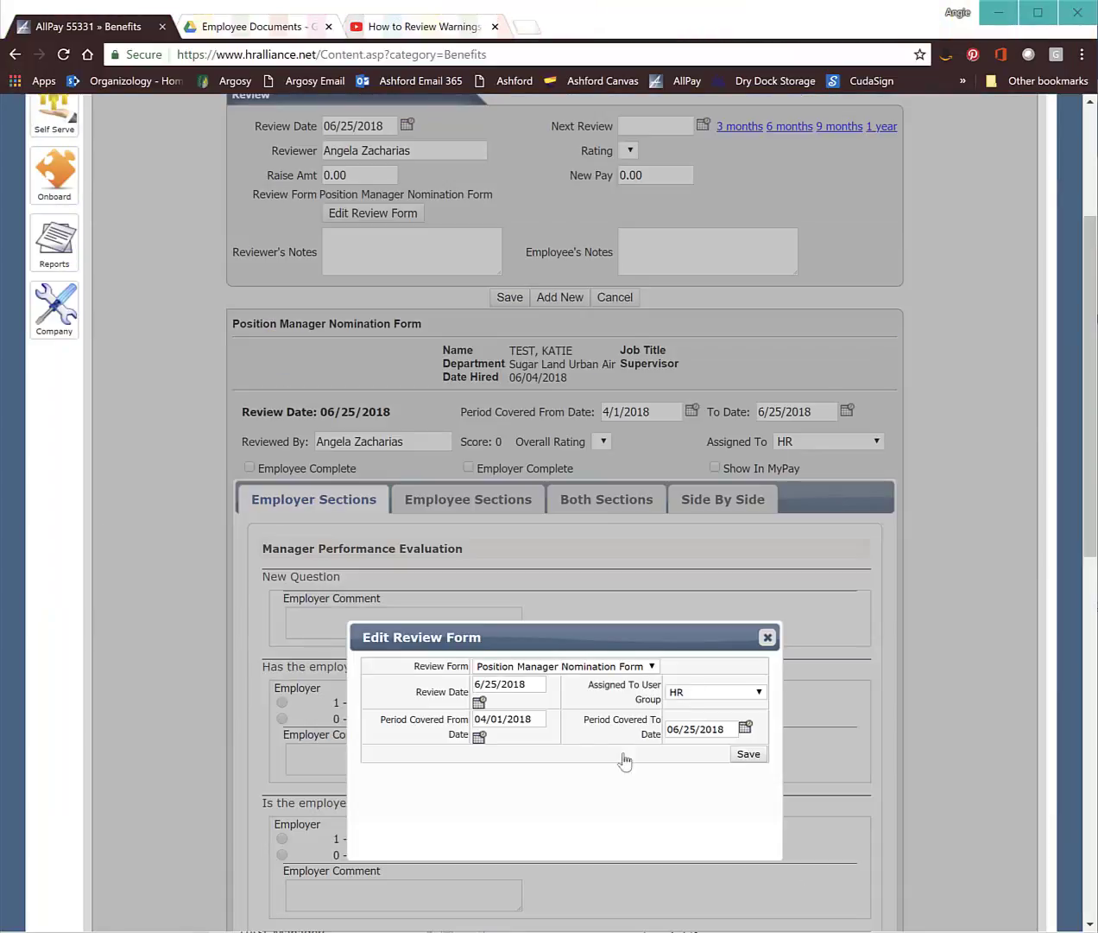
Step: Reassign the review form from HR to the General Manager user group and save
click(722, 695)
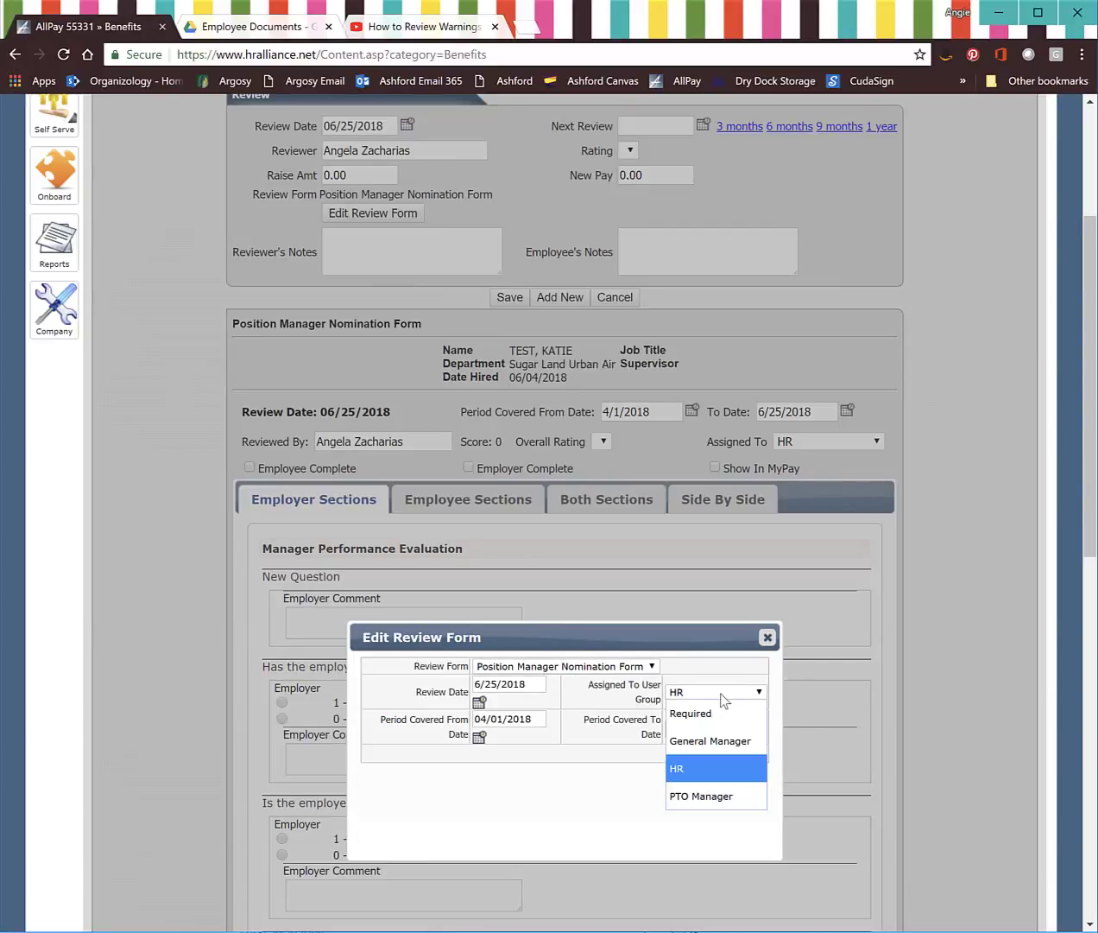
click(727, 741)
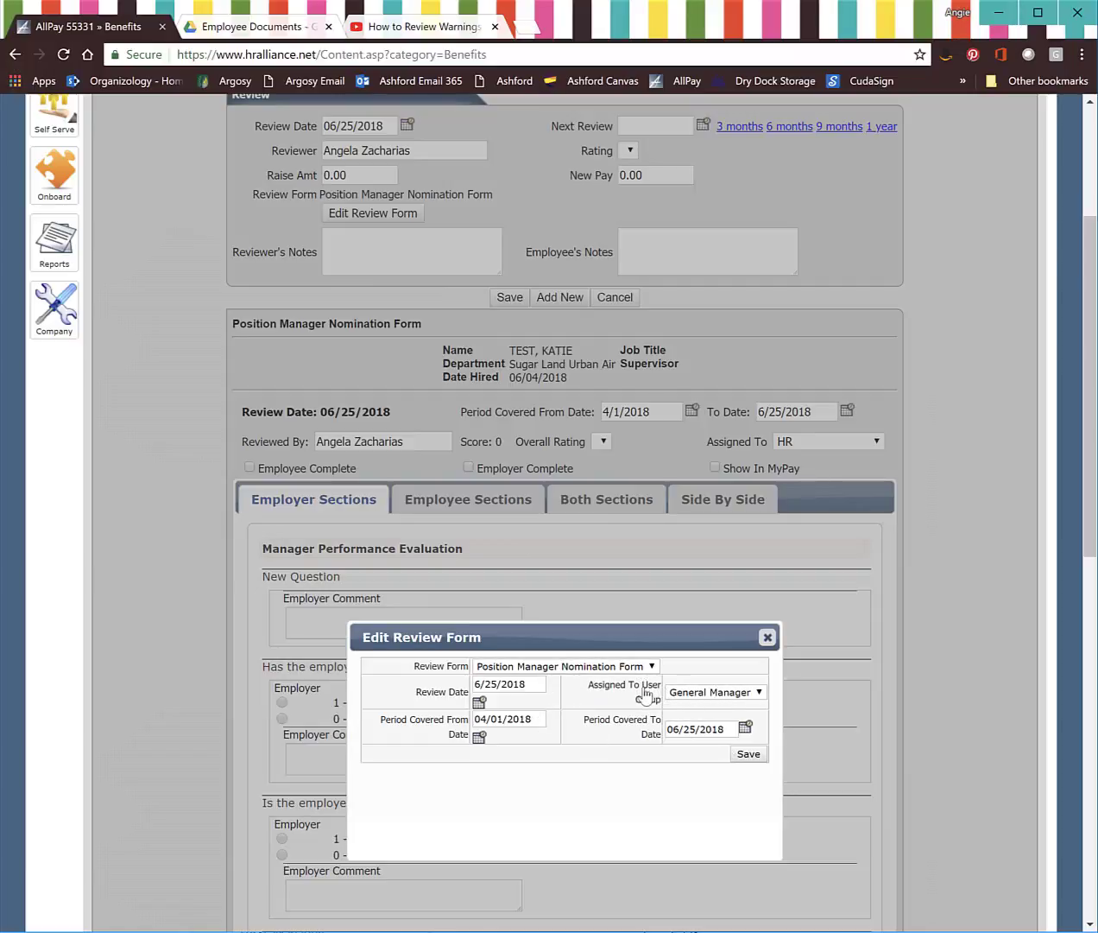
click(748, 755)
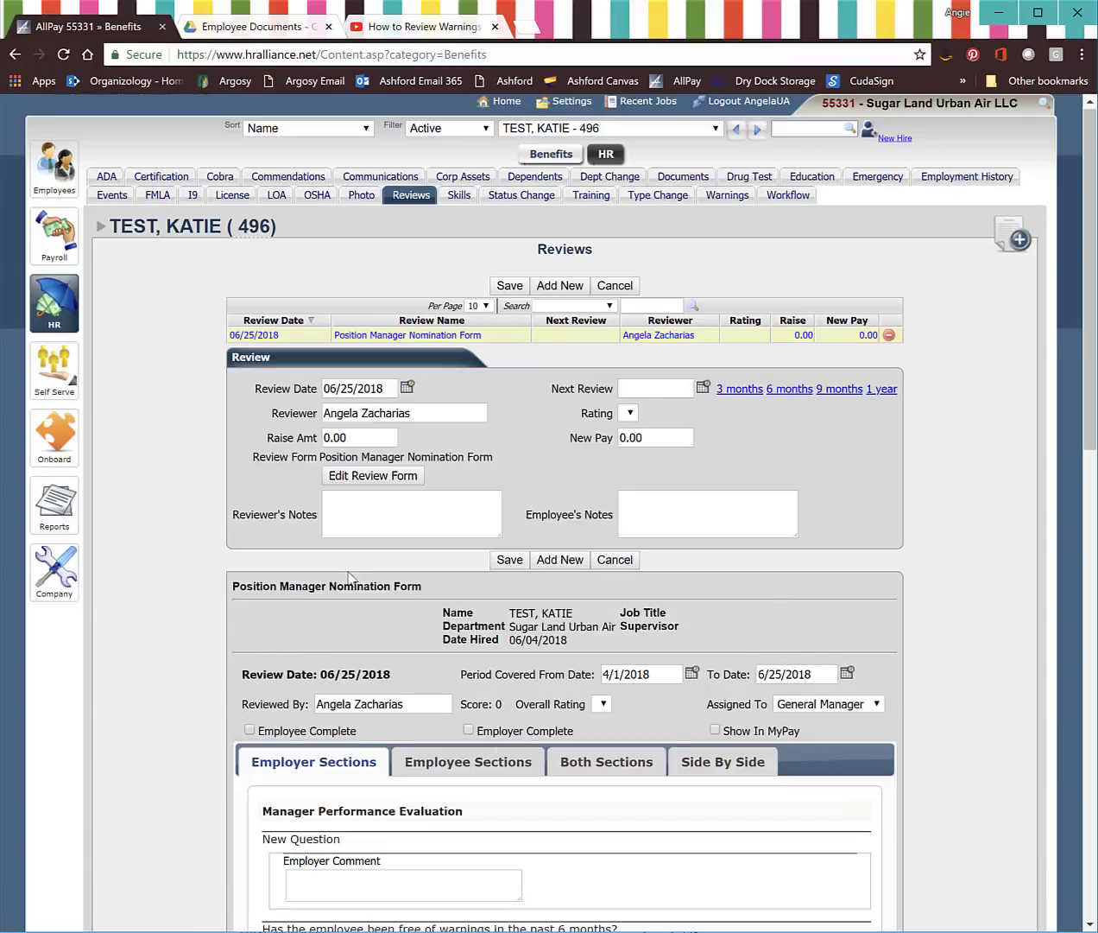
Step: Answer Yes to no warnings, full schedule and job proficiency, adding a job-tasks comment
scroll(539, 682, down, 2)
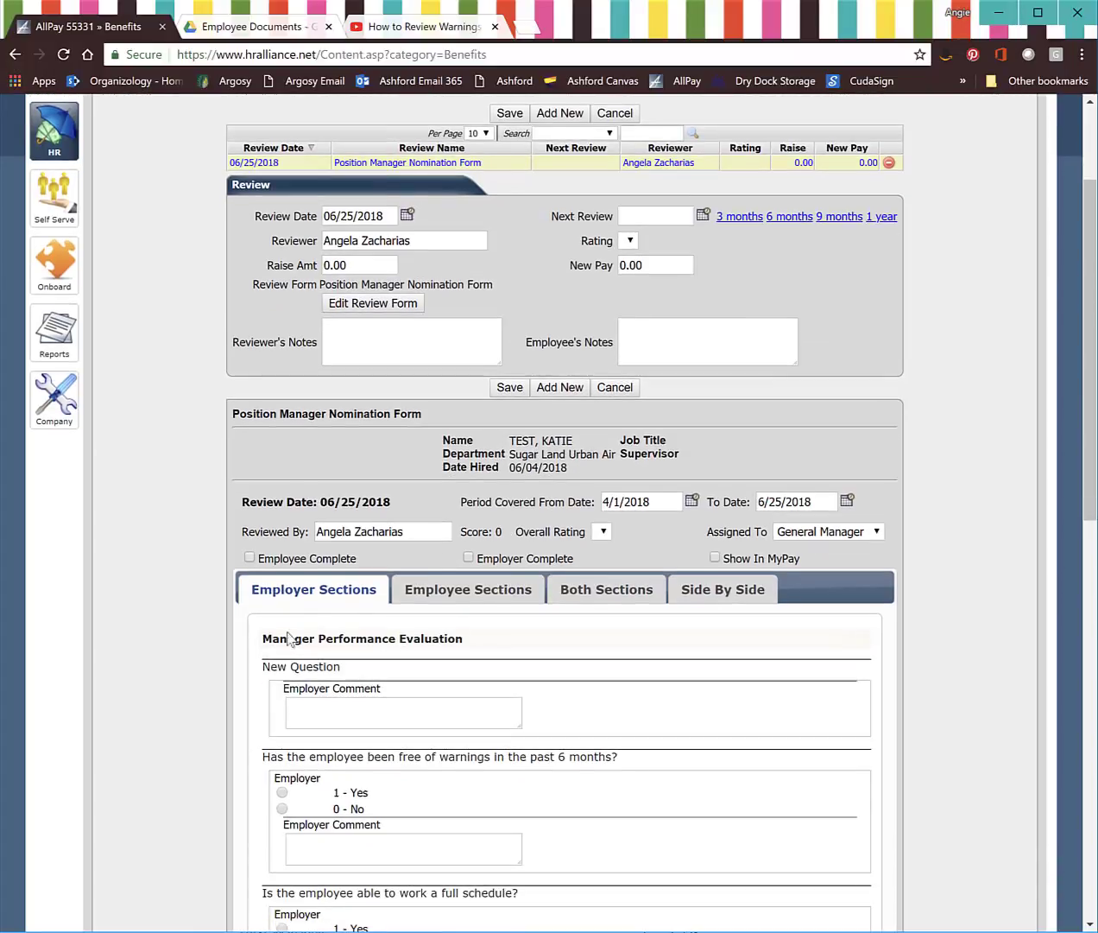
scroll(285, 666, down, 2)
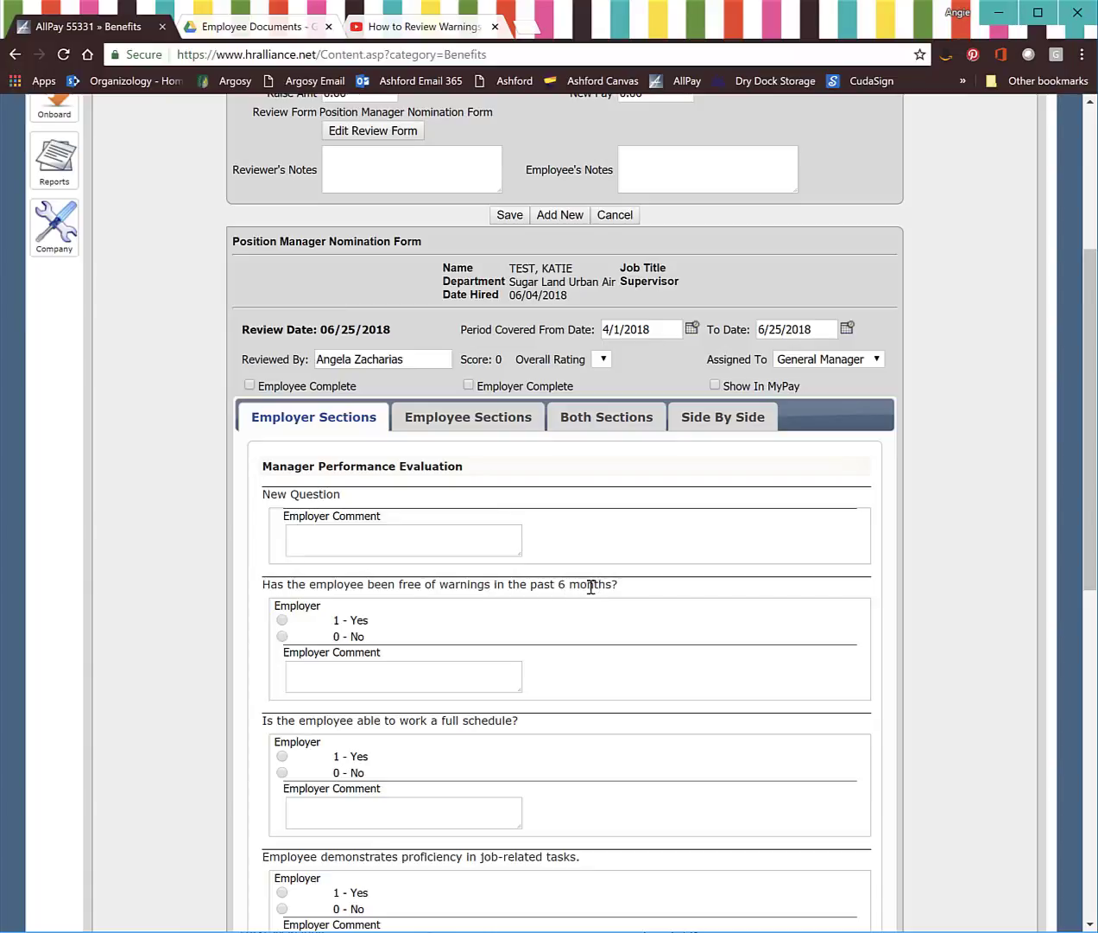
click(282, 621)
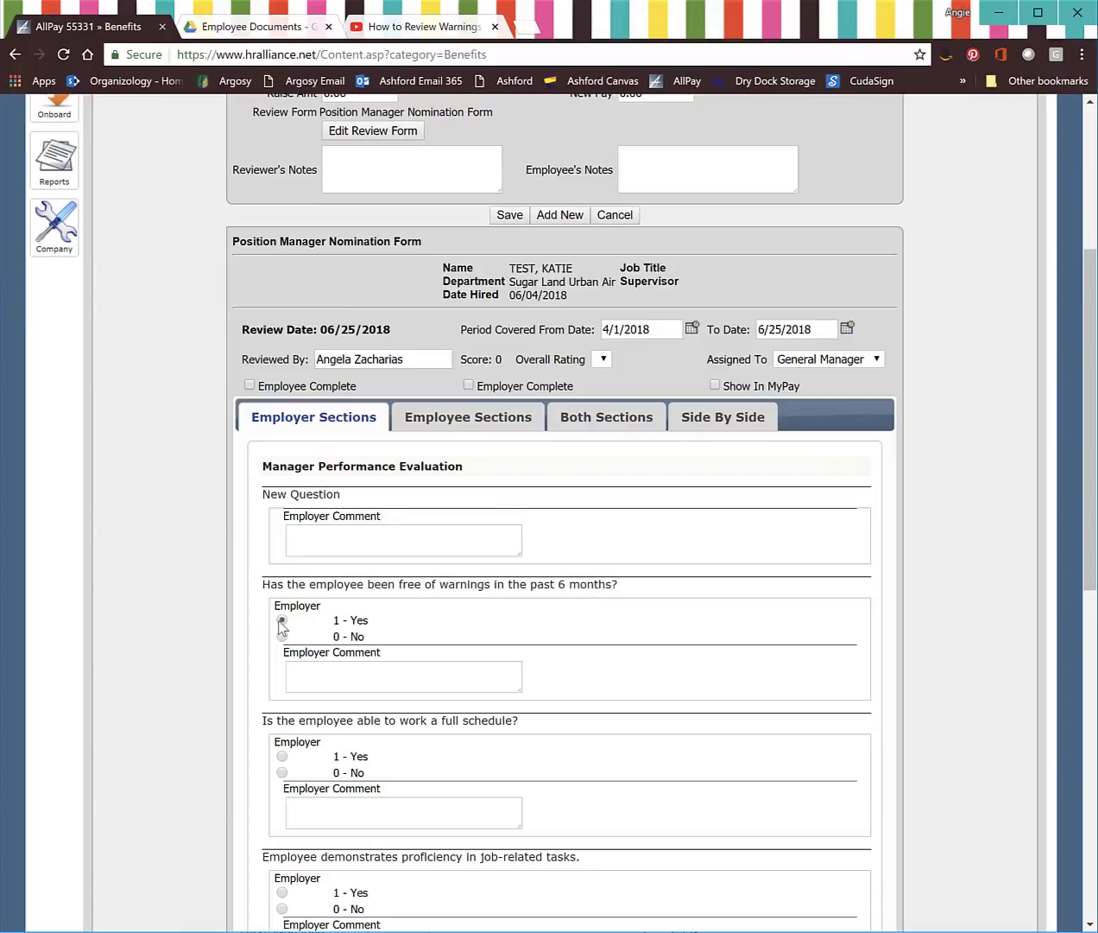
click(333, 673)
scroll(505, 717, down, 1)
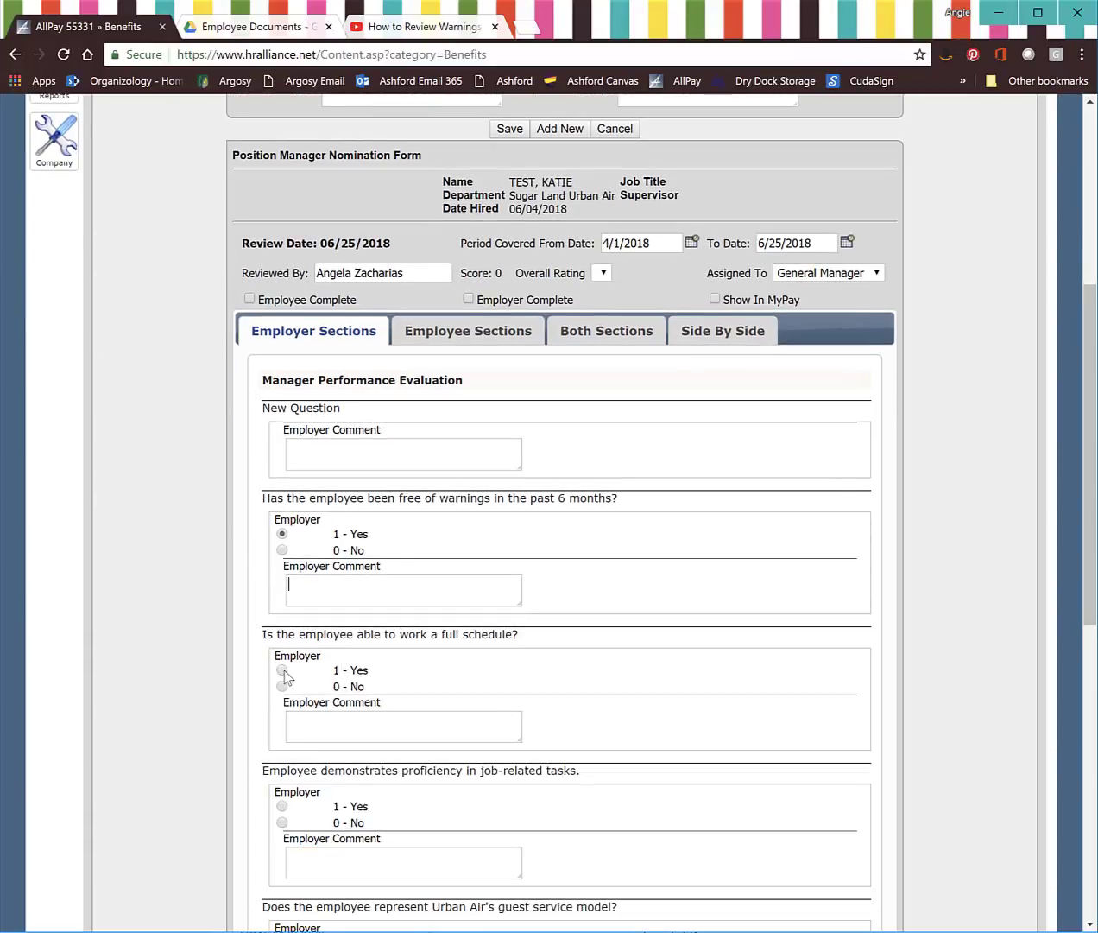
click(283, 670)
click(280, 806)
click(313, 861)
text(Katie shows leadership in her work as she)
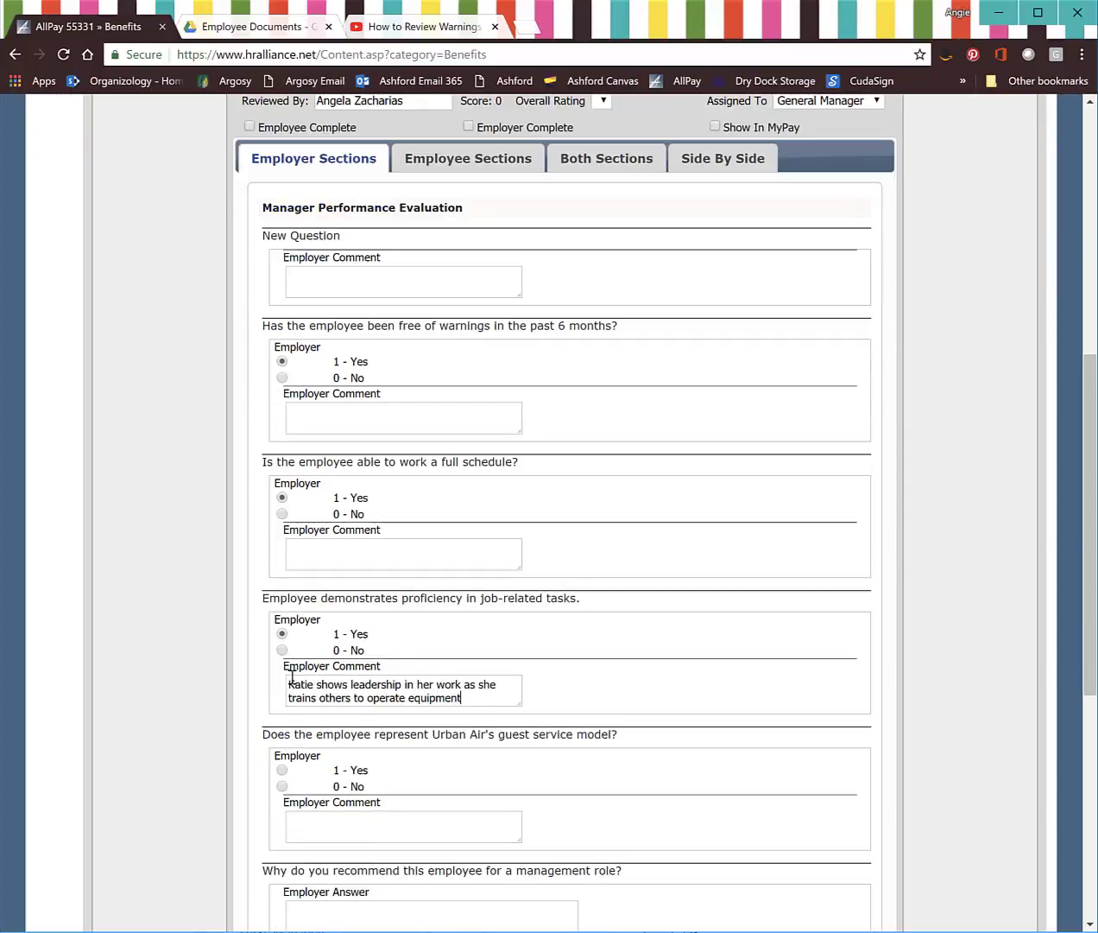
Step: Answer Yes to representing the guest service model and the management recommendation question
click(281, 769)
click(350, 817)
scroll(436, 788, down, 2)
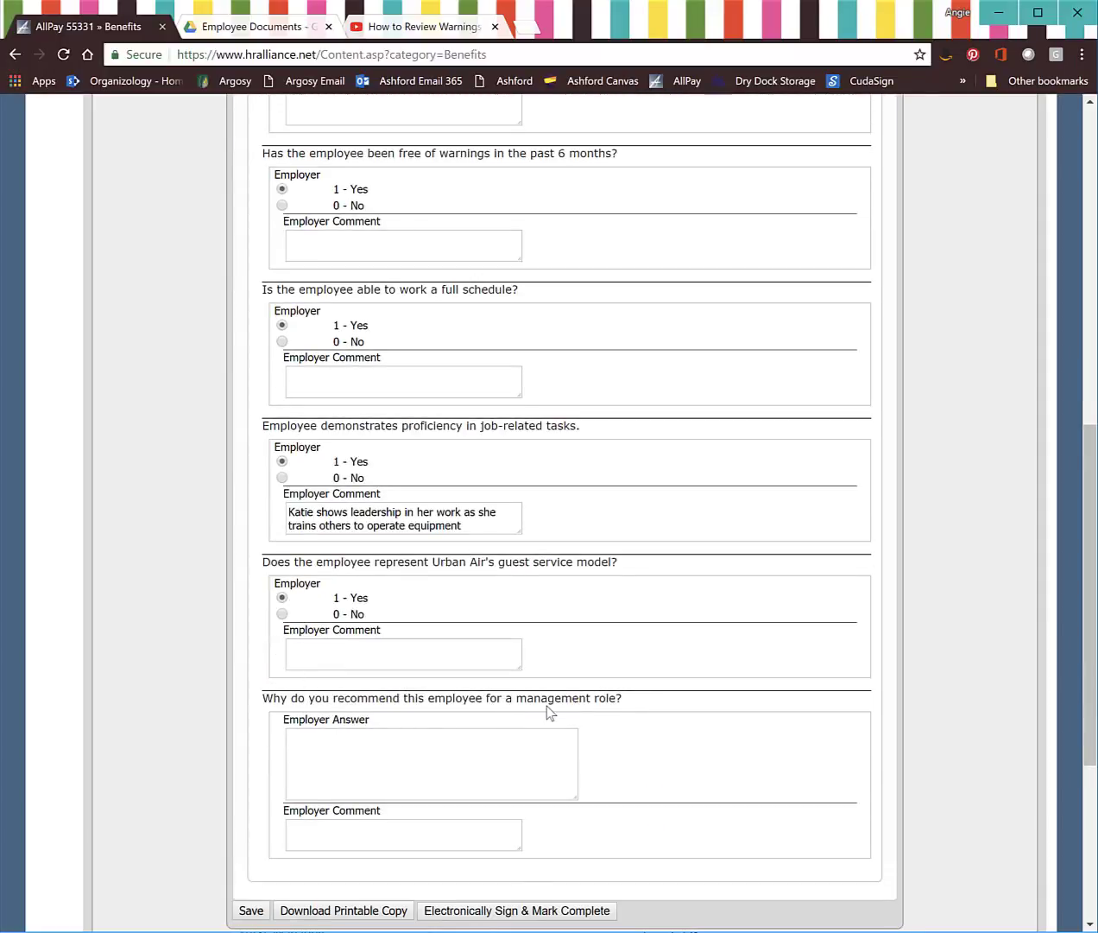
click(384, 769)
scroll(366, 823, down, 4)
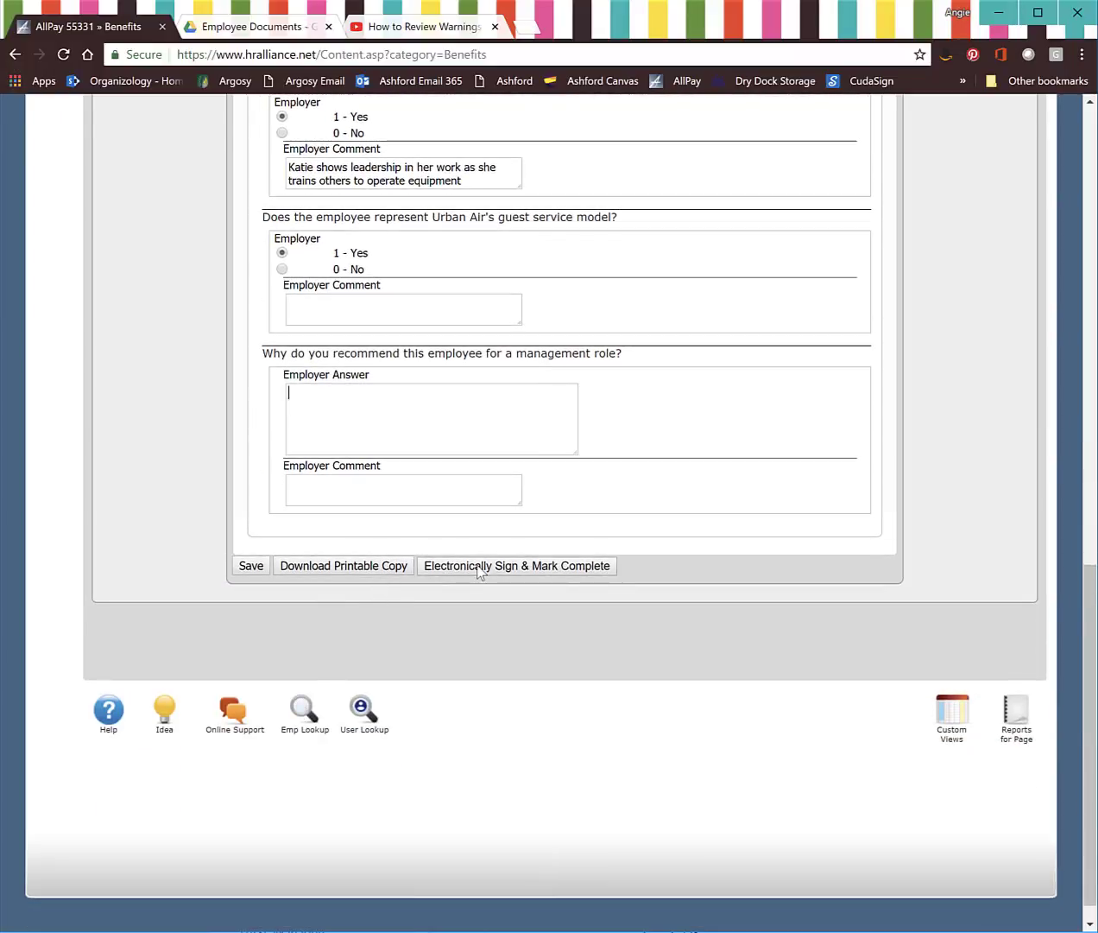
Step: Electronically sign the nomination form and mark it Employer Complete, scoring 4
click(479, 566)
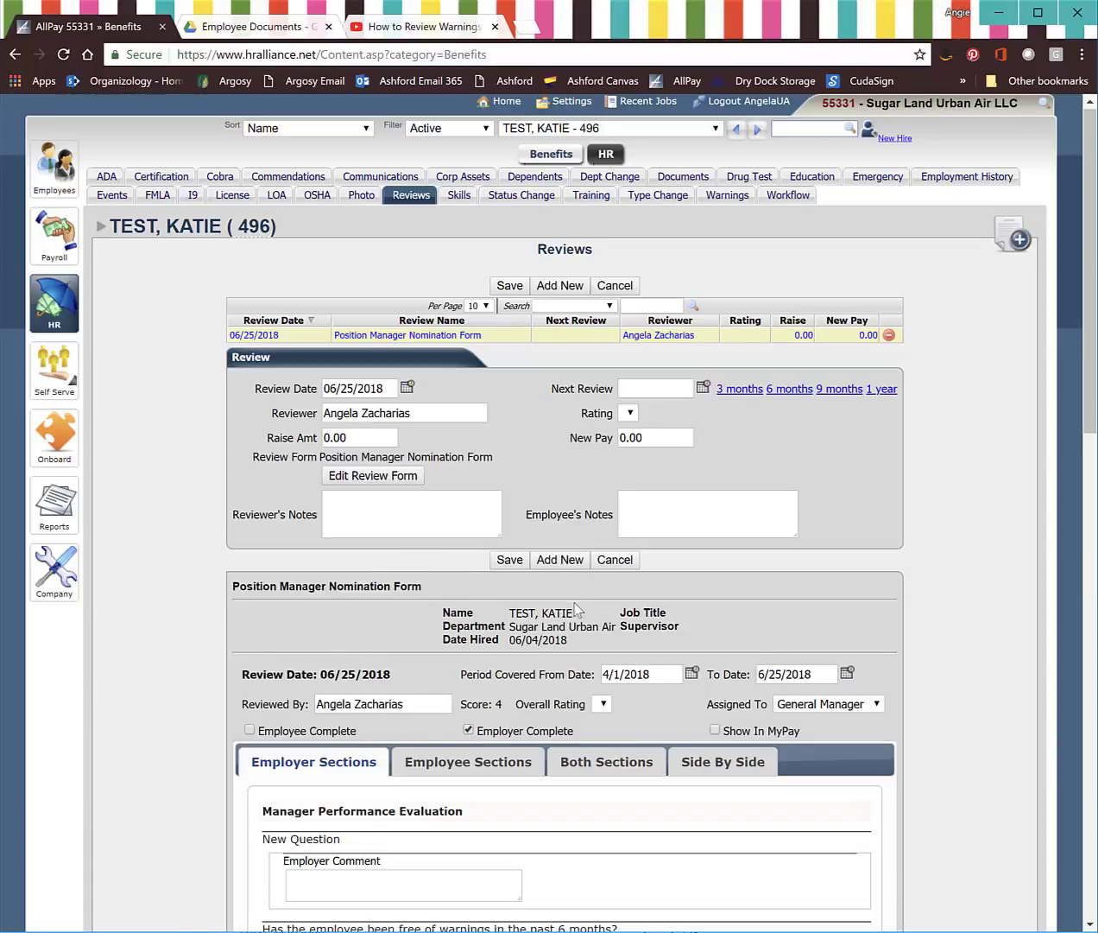
scroll(480, 627, down, 3)
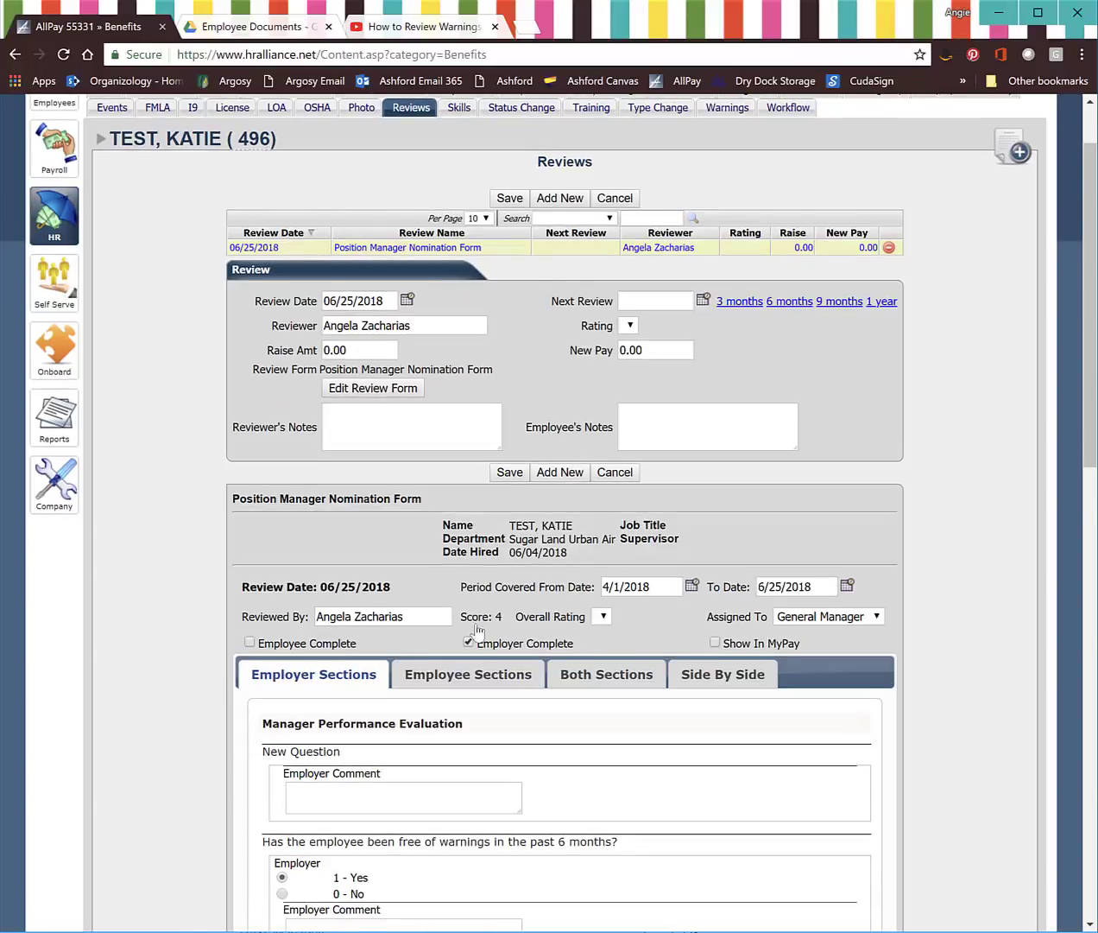
scroll(477, 630, down, 1)
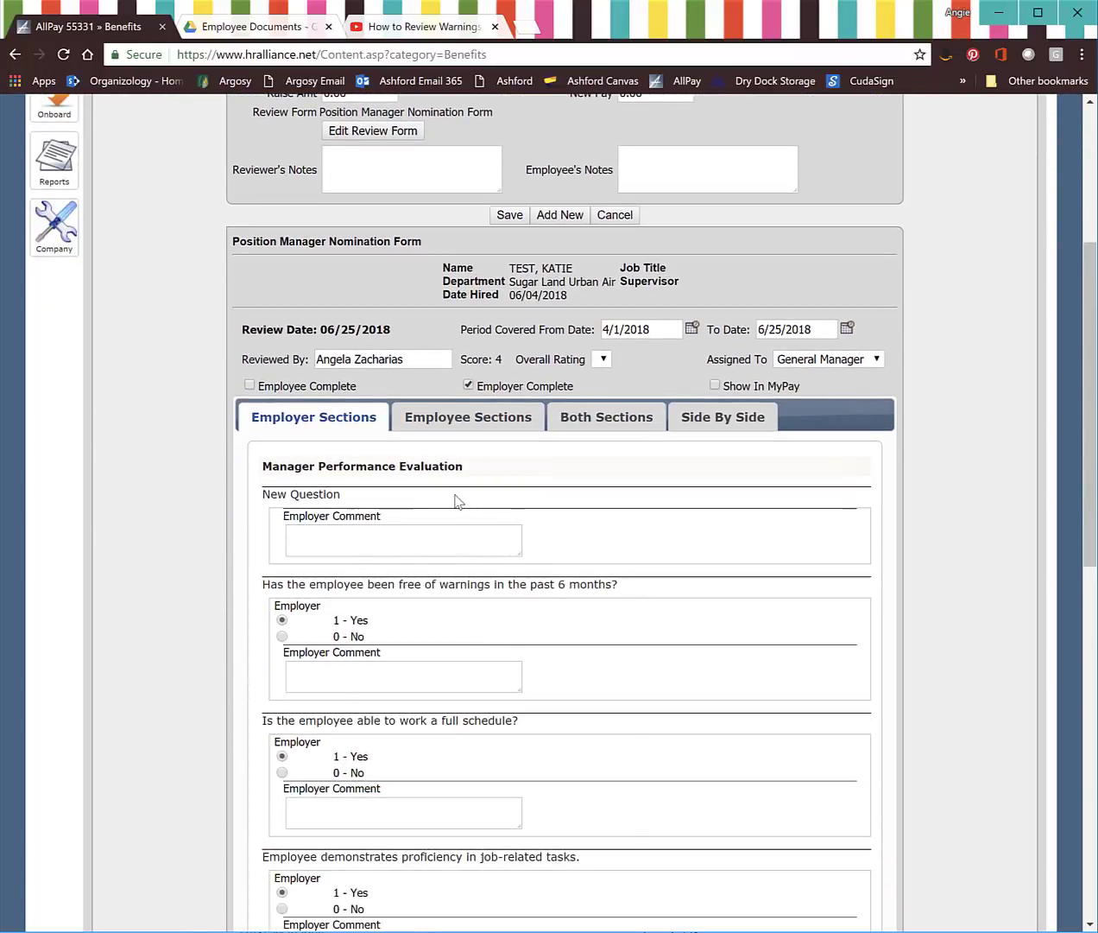
scroll(605, 738, up, 4)
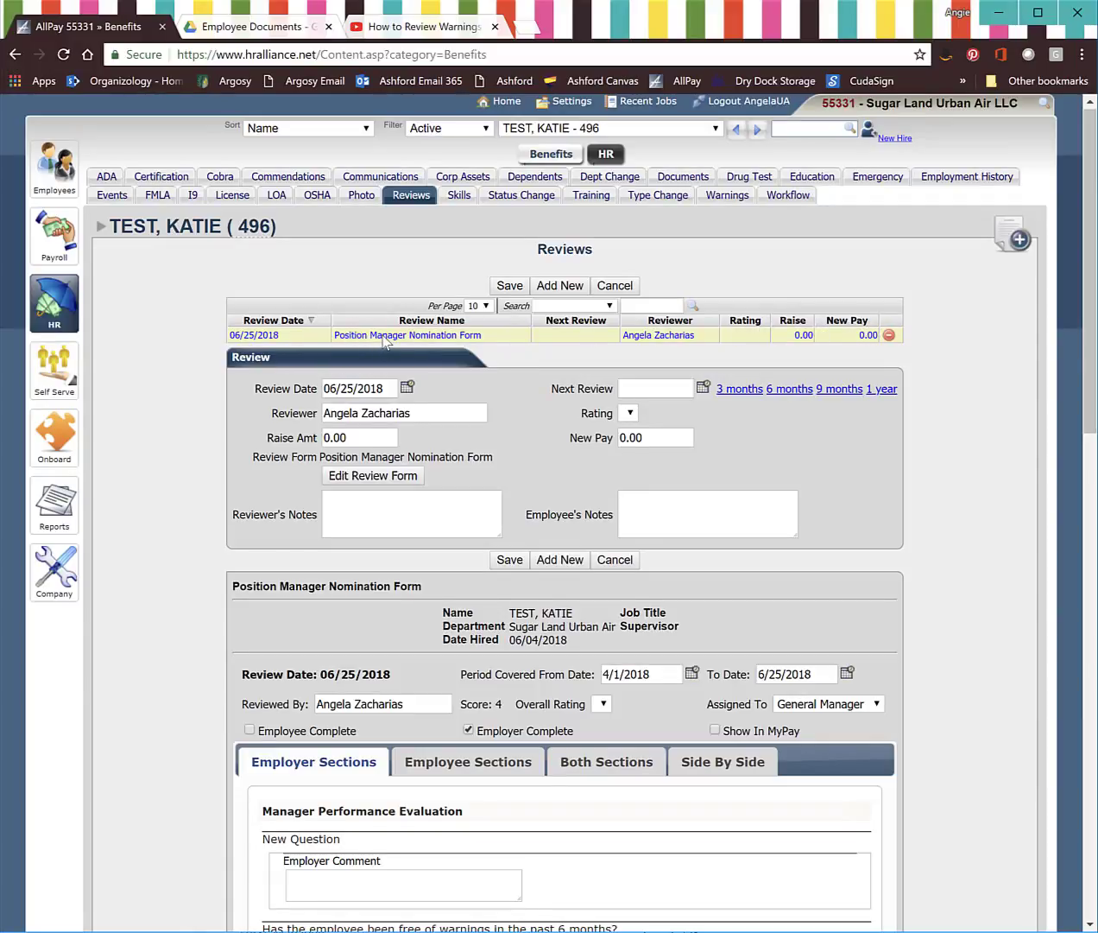
scroll(467, 688, down, 9)
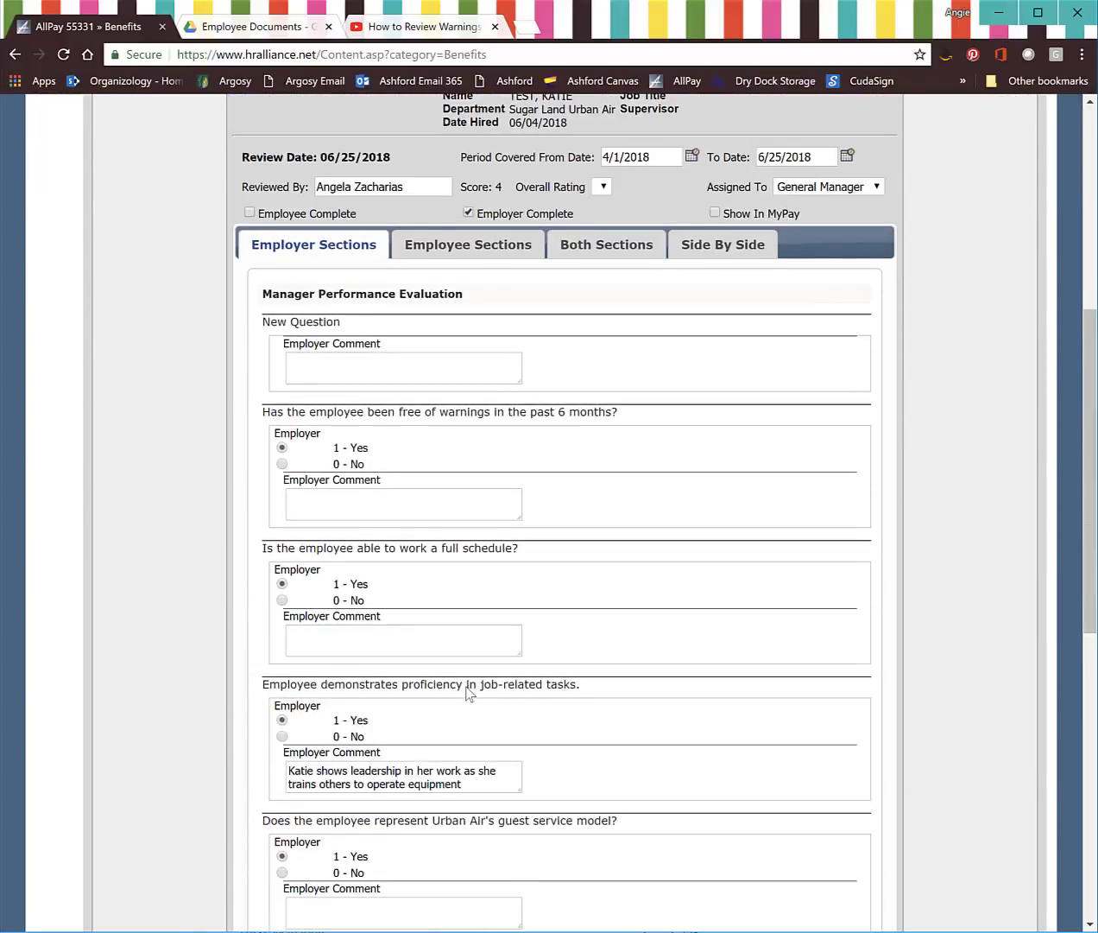
scroll(466, 689, down, 5)
scroll(336, 493, up, 3)
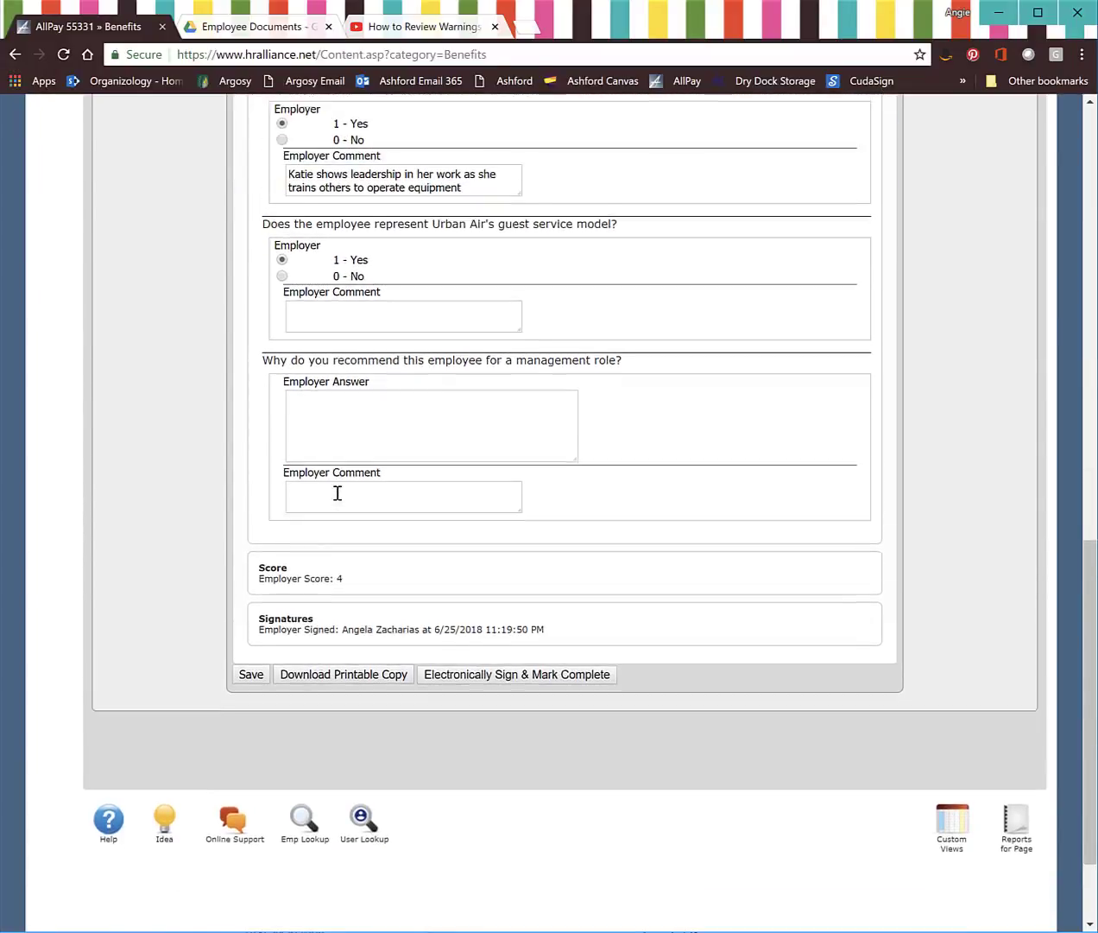
scroll(541, 660, up, 6)
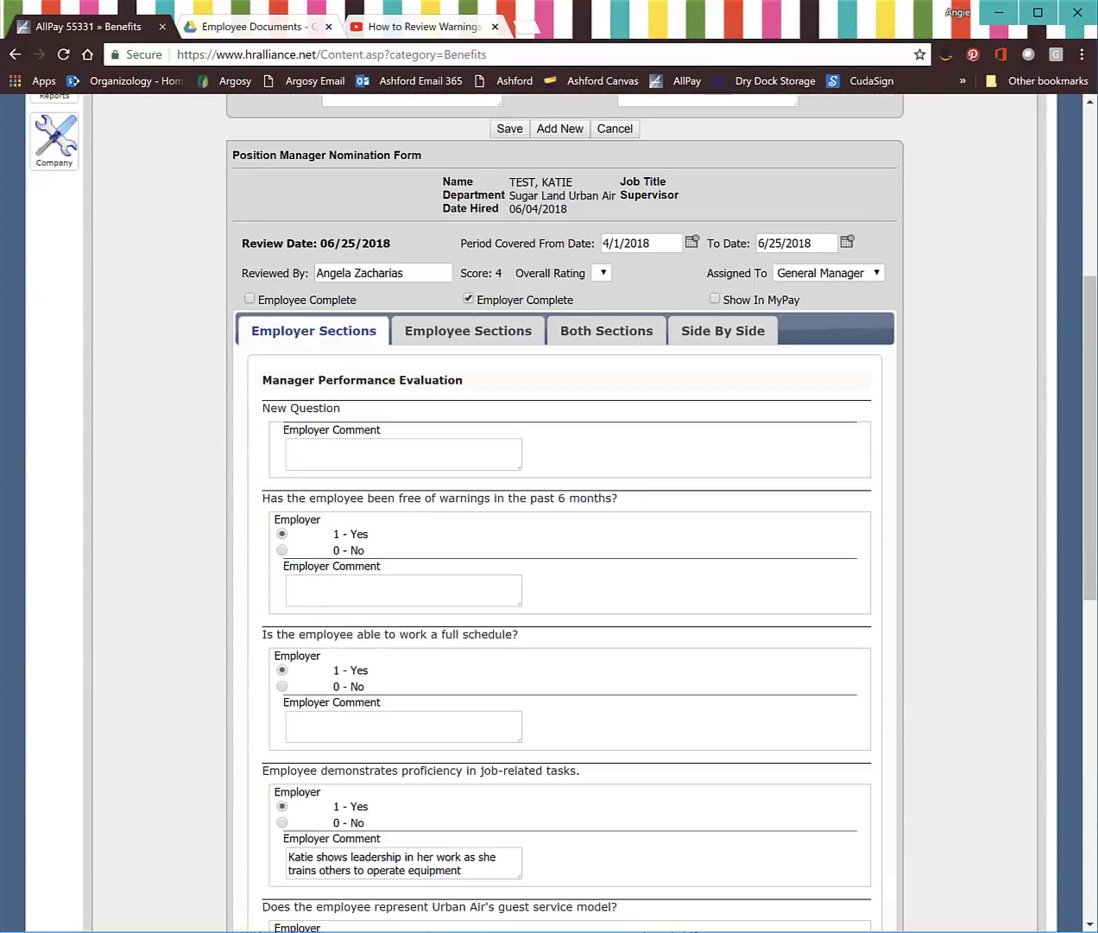